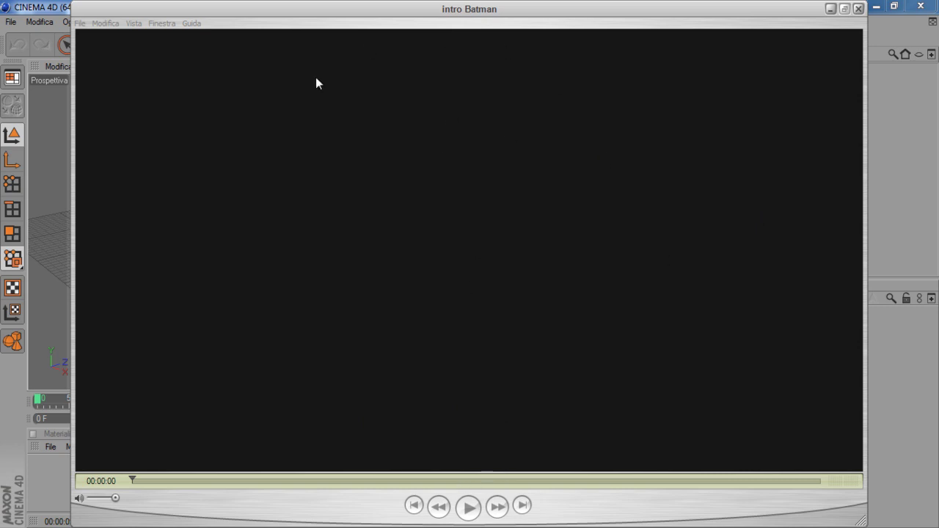
# Play the intro Batman preview in QuickTime, pause, rewind to about 00:00:04, then close it.
pyautogui.click(465, 505)
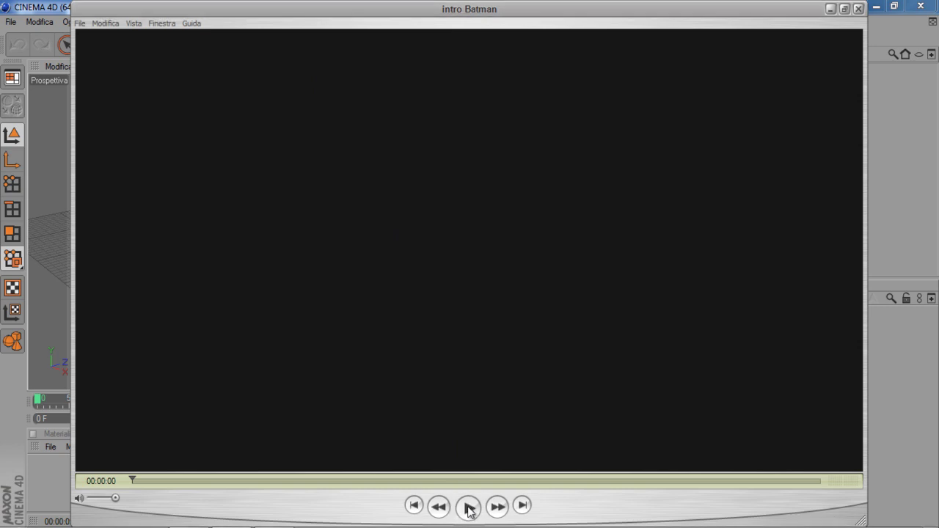
pyautogui.click(468, 508)
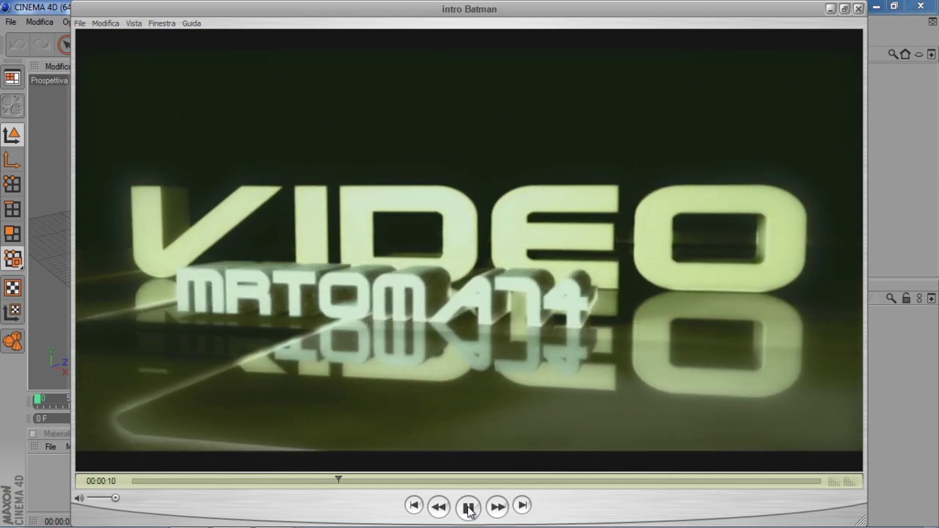
pyautogui.click(469, 508)
pyautogui.moveTo(348, 480)
pyautogui.mouseDown()
pyautogui.moveTo(218, 485)
pyautogui.moveTo(266, 468)
pyautogui.moveTo(347, 471)
pyautogui.moveTo(296, 481)
pyautogui.mouseUp()
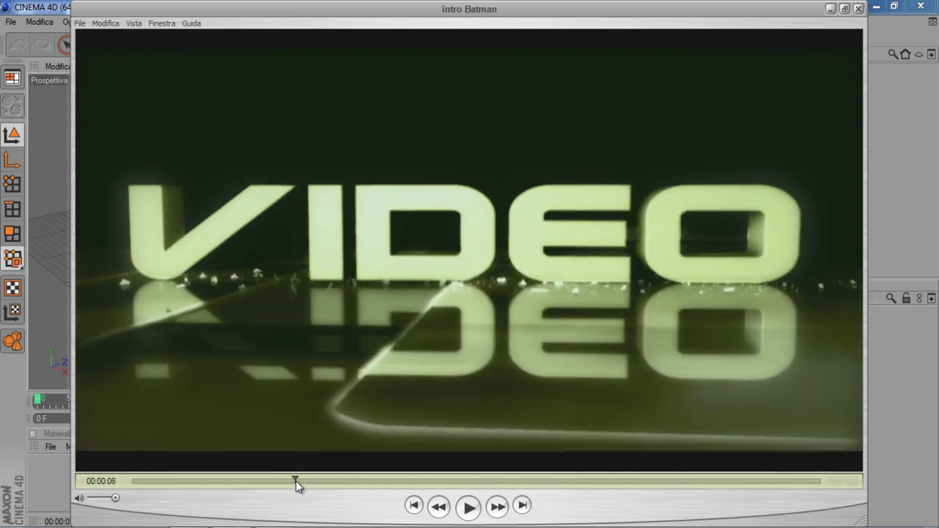
pyautogui.click(860, 10)
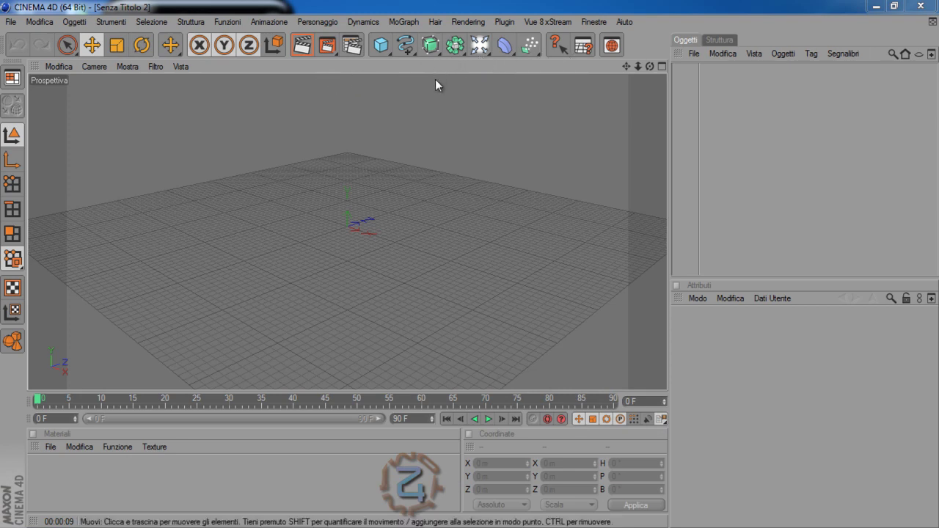
# Add a Pavimento floor object and orbit the view lower over it.
pyautogui.click(480, 45)
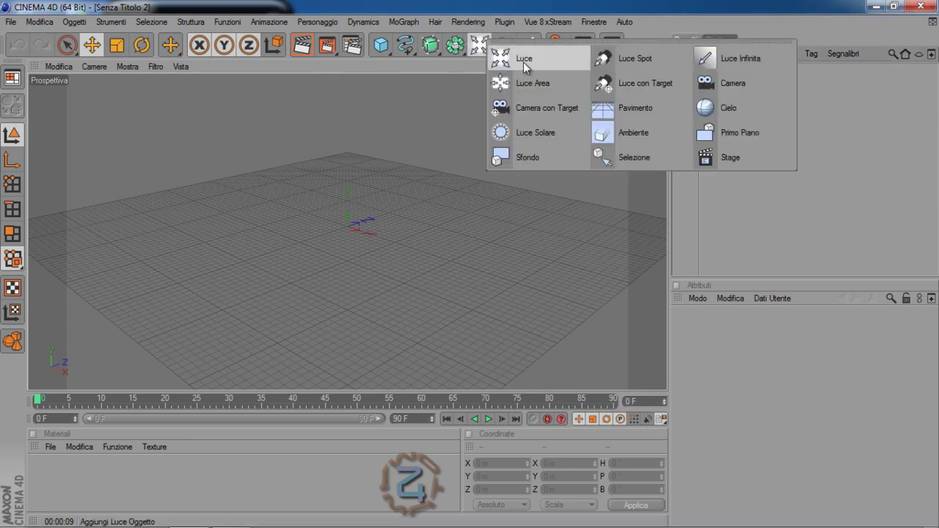
pyautogui.click(631, 104)
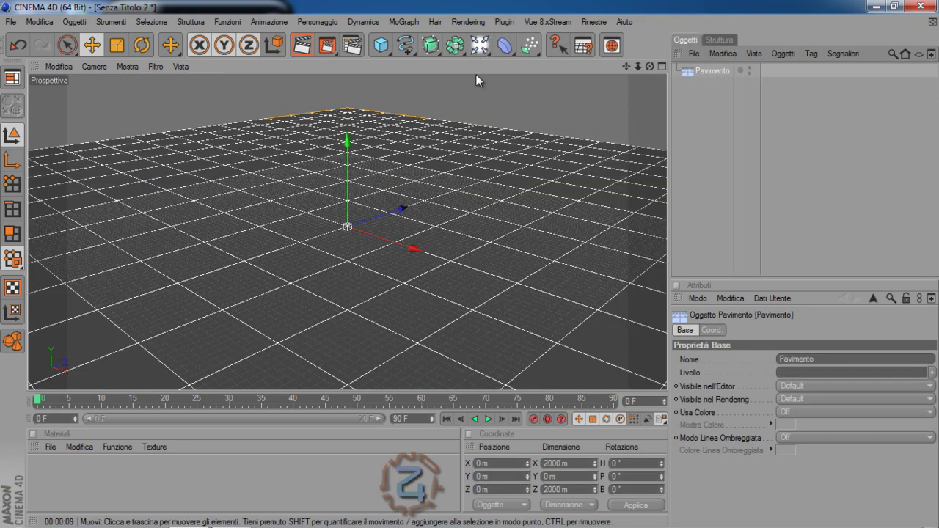
pyautogui.moveTo(649, 67); pyautogui.dragTo(470, 265)
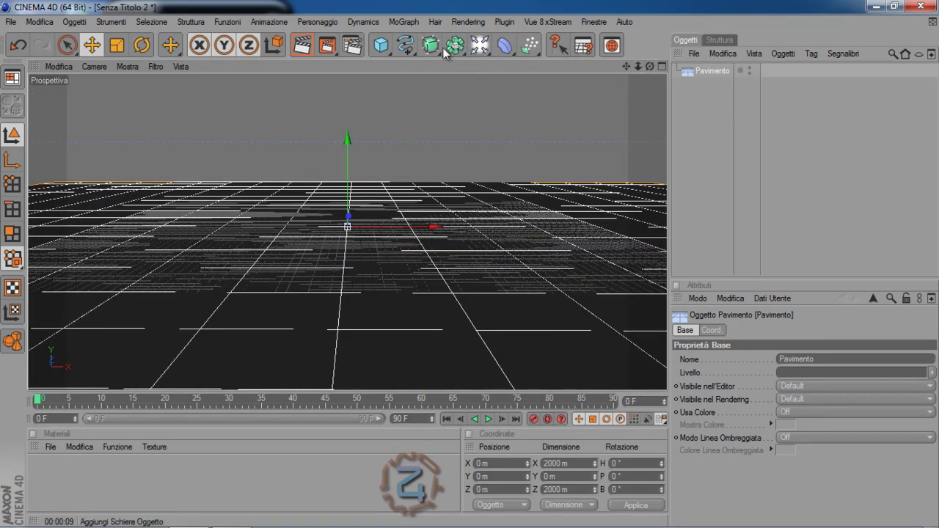
# Add a Testo text spline, replace its default text with MrToma74, and zoom out to fit.
pyautogui.click(406, 46)
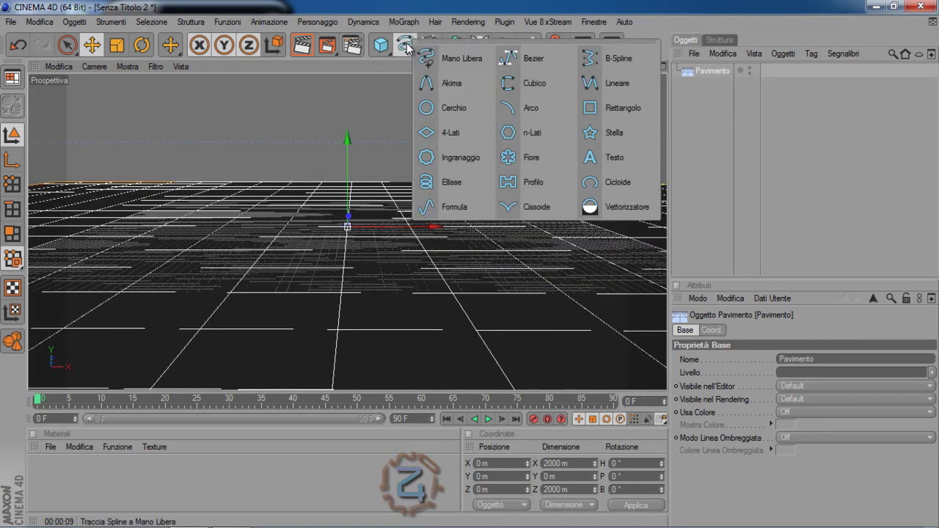
pyautogui.click(630, 158)
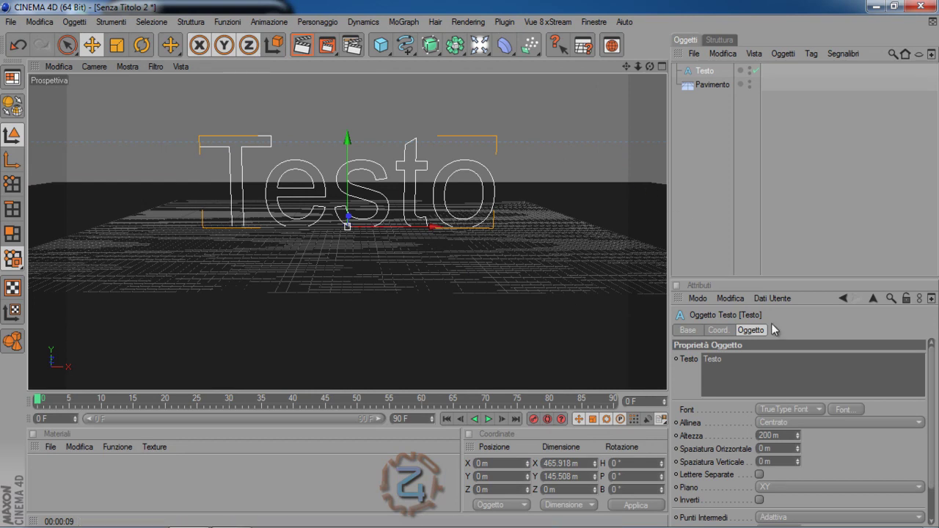
pyautogui.doubleClick(738, 365)
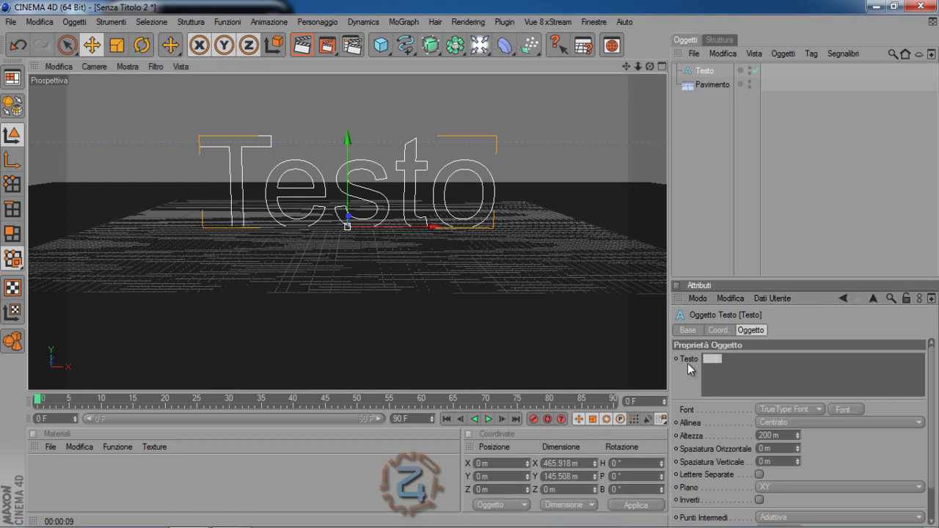
pyautogui.write('Mr')
pyautogui.write('Tom')
pyautogui.write('a74')
pyautogui.click(688, 363)
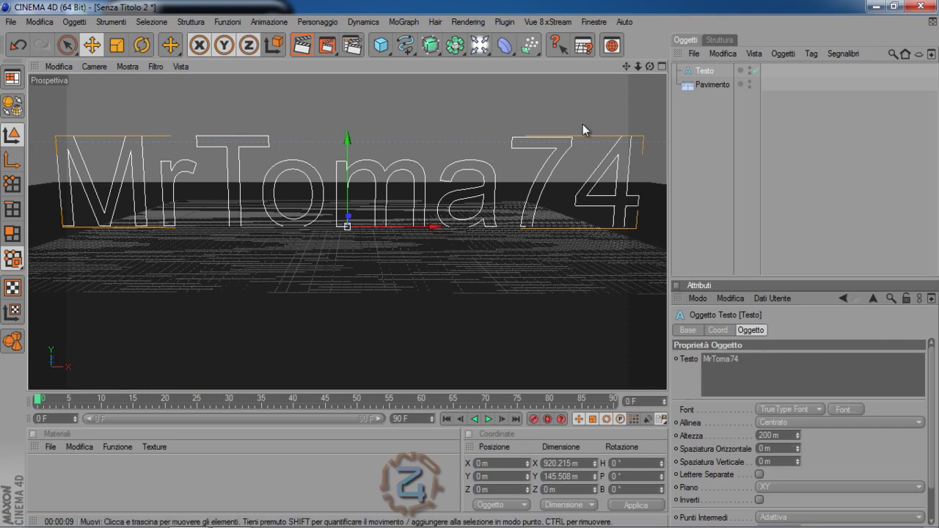
pyautogui.moveTo(638, 66); pyautogui.dragTo(470, 265)
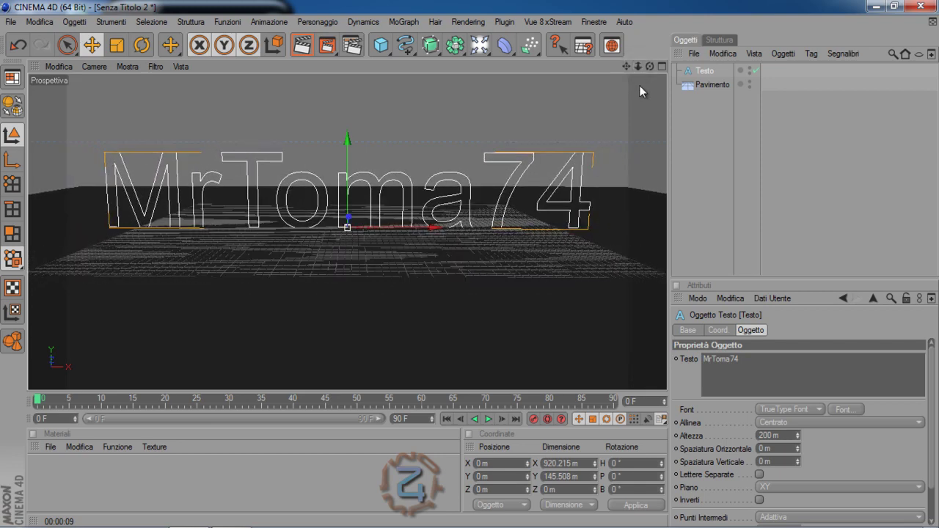
# Switch the text font to Space Age and lower its height from 200 m to 137 m.
pyautogui.click(848, 409)
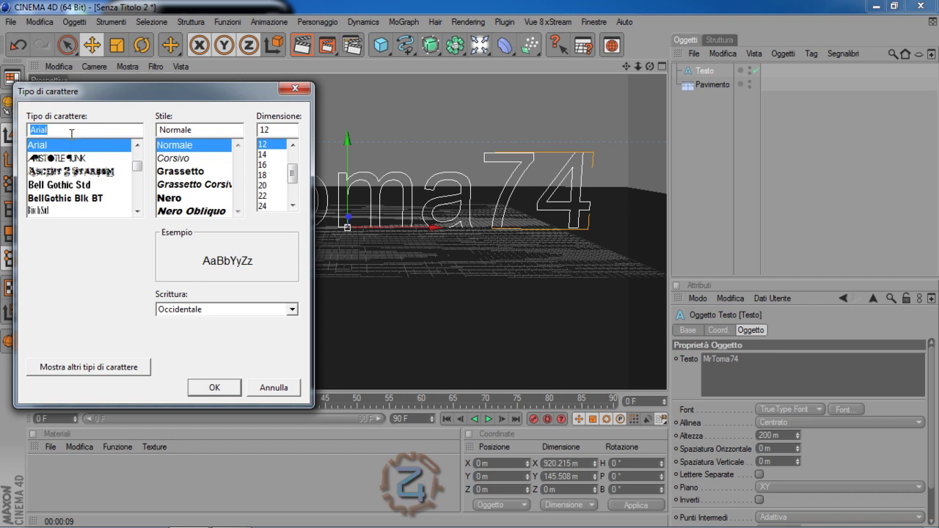
pyautogui.write('s')
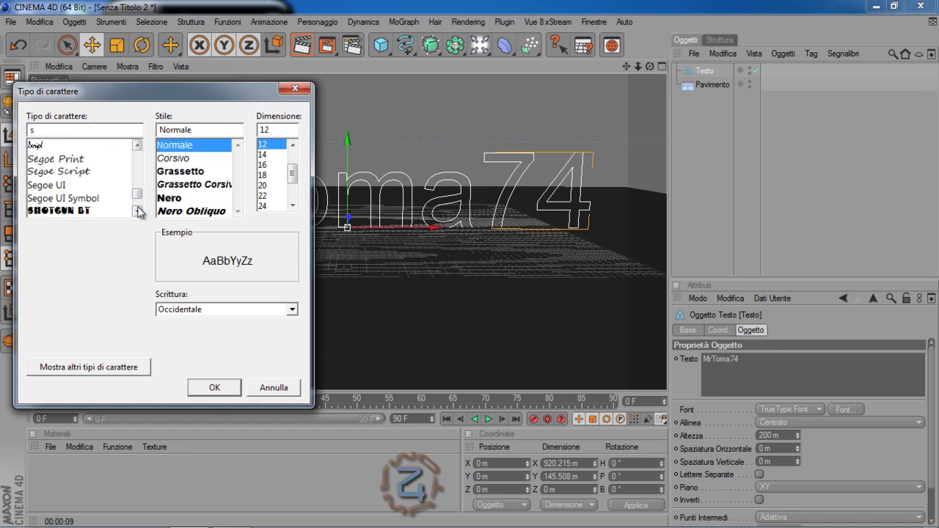
pyautogui.click(137, 211)
pyautogui.click(136, 210)
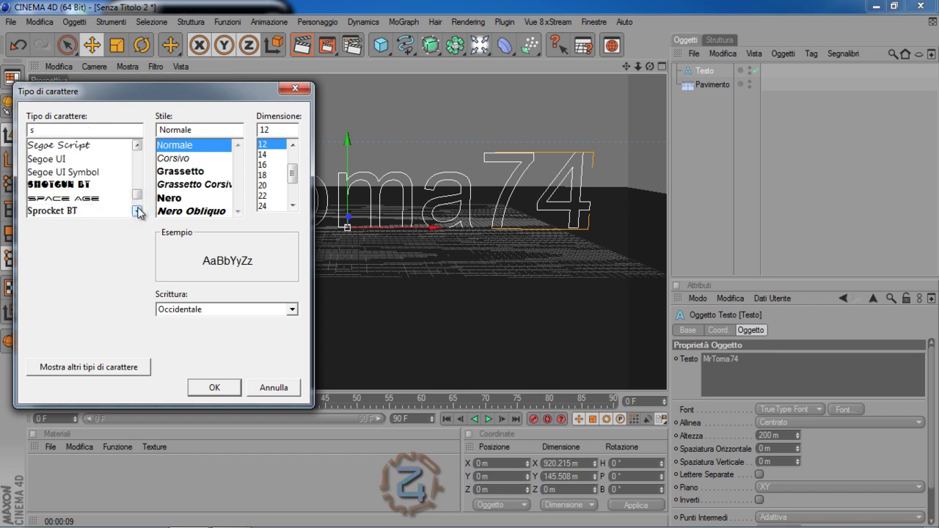
pyautogui.click(66, 198)
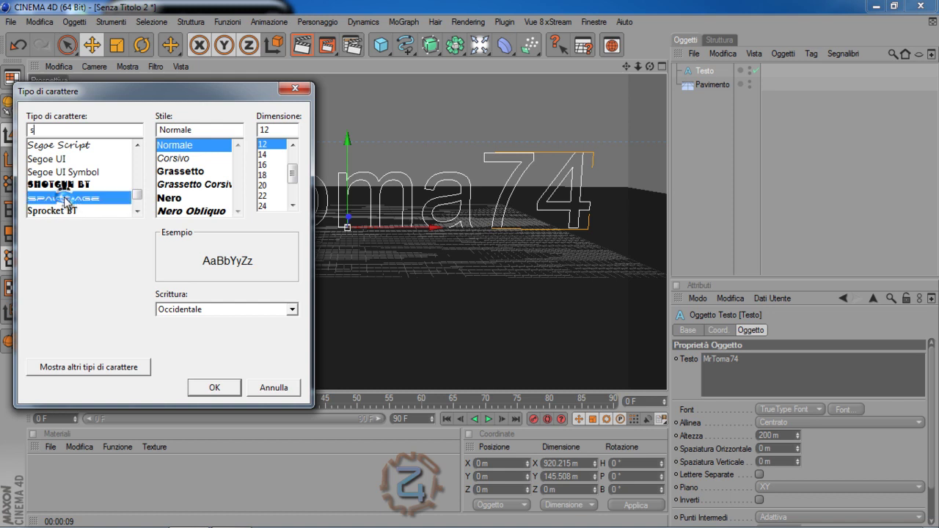
pyautogui.click(213, 389)
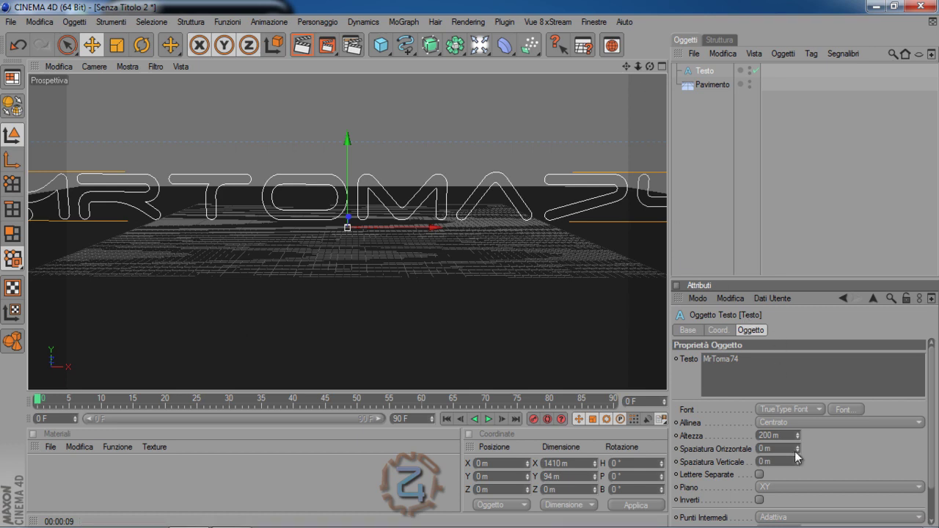
pyautogui.moveTo(797, 439); pyautogui.dragTo(797, 437)
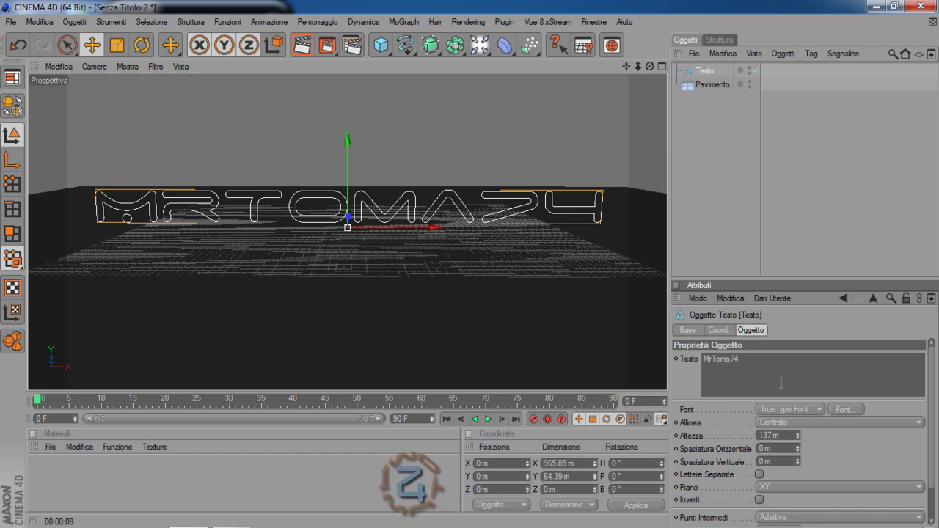
pyautogui.moveTo(639, 66); pyautogui.dragTo(468, 264)
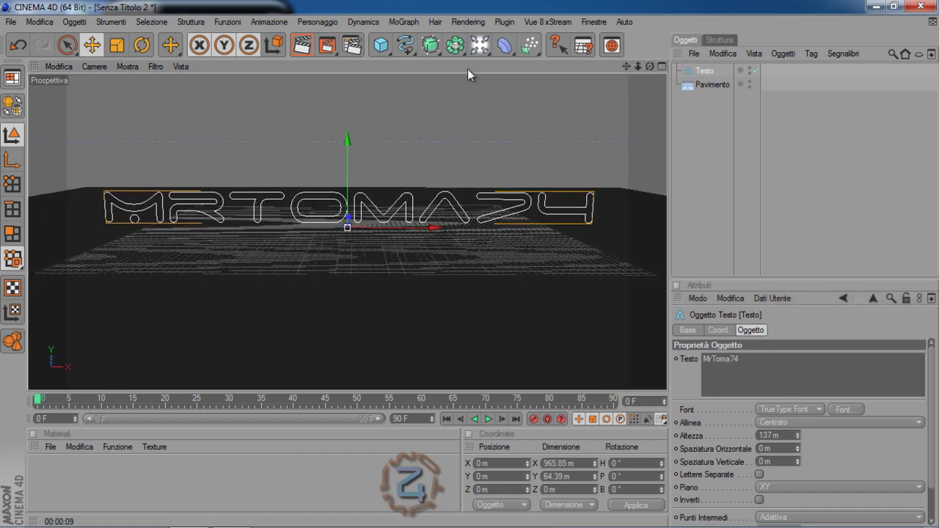
# Nest the text under an Estrusione NURBS and set its Movimento Z depth to 40 m.
pyautogui.moveTo(430, 46); pyautogui.dragTo(567, 65)
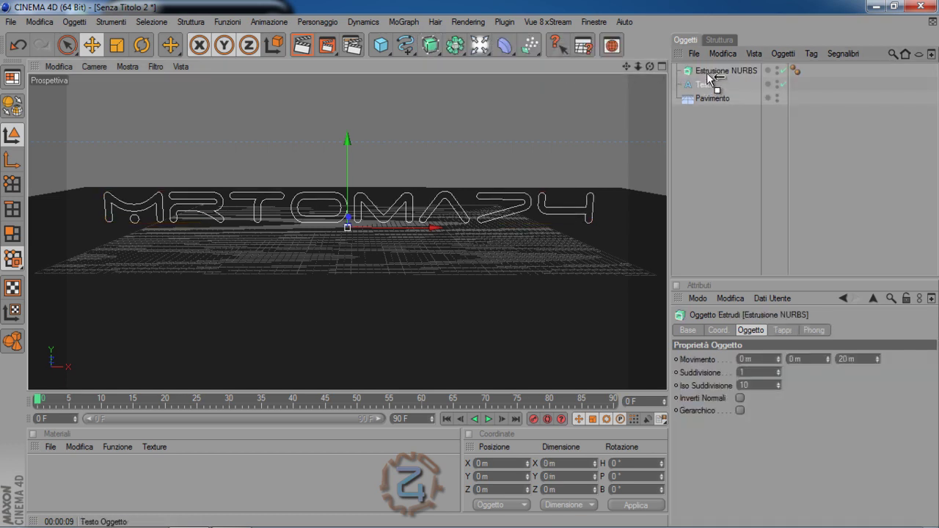
pyautogui.moveTo(709, 87); pyautogui.dragTo(707, 70)
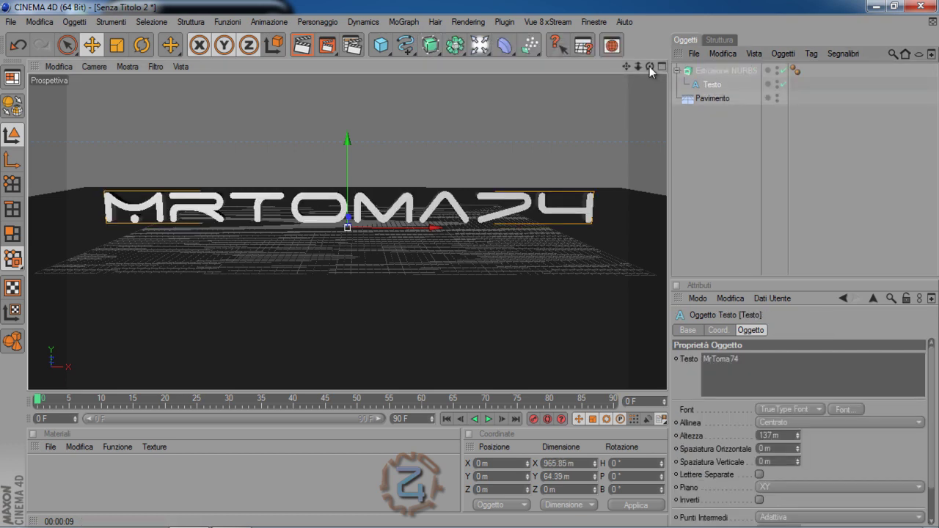
pyautogui.moveTo(650, 66)
pyautogui.mouseDown()
pyautogui.moveTo(472, 264)
pyautogui.moveTo(459, 263)
pyautogui.moveTo(469, 264)
pyautogui.mouseUp()
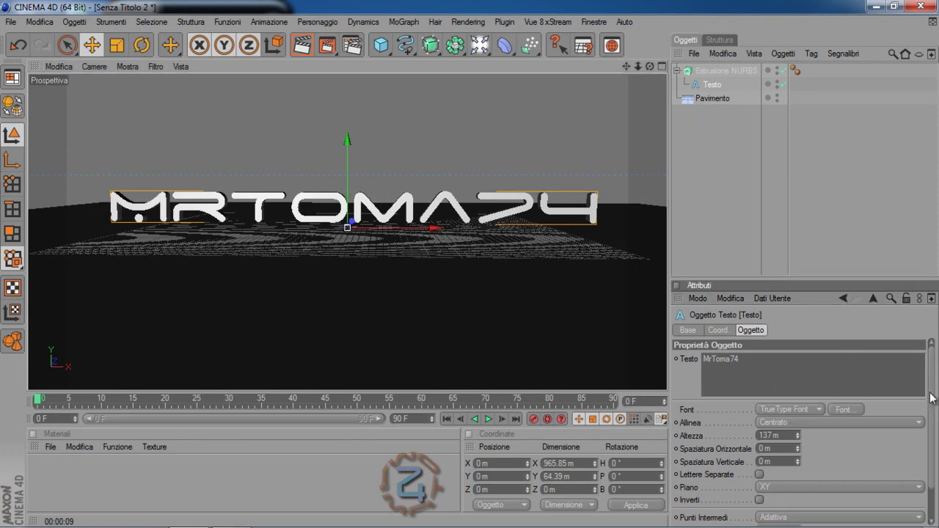
pyautogui.click(730, 75)
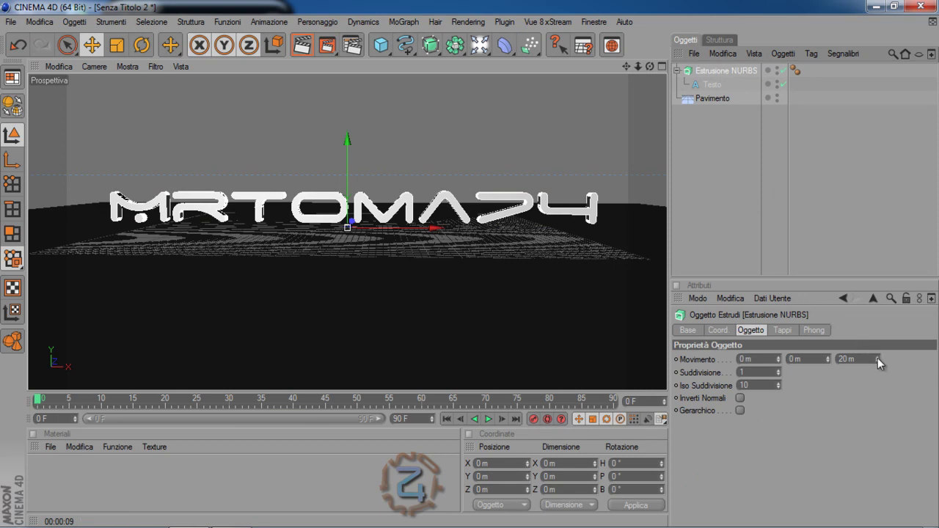
pyautogui.moveTo(878, 359); pyautogui.dragTo(878, 357)
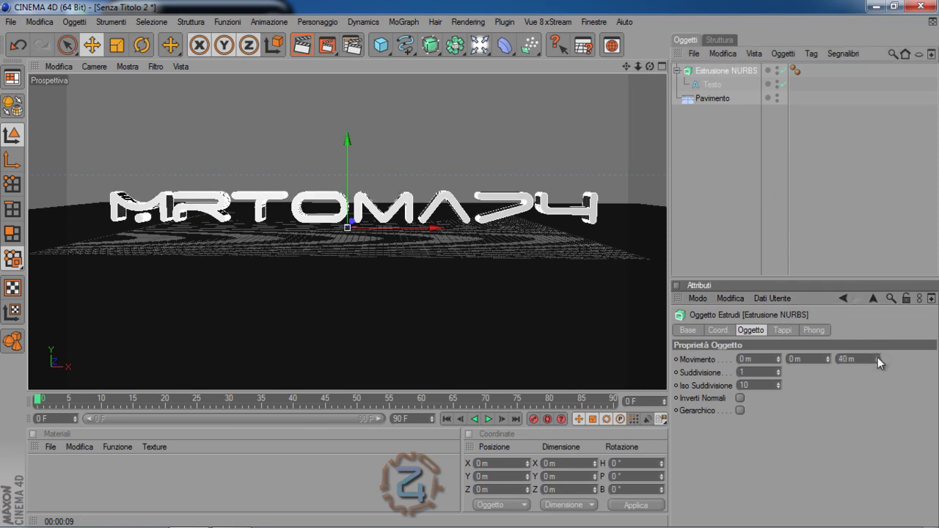
pyautogui.moveTo(470, 263)
pyautogui.keyDown('alt'); pyautogui.mouseDown()
pyautogui.moveTo(467, 273)
pyautogui.moveTo(470, 264)
pyautogui.mouseUp(); pyautogui.keyUp('alt')
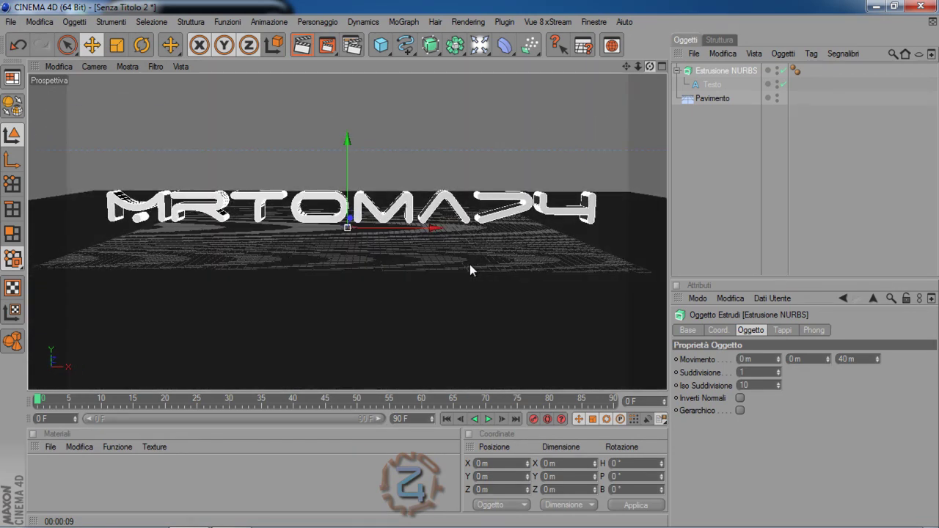
# Render a preview of the extruded text, orbit around it, and collapse Estrusione NURBS.
pyautogui.click(300, 47)
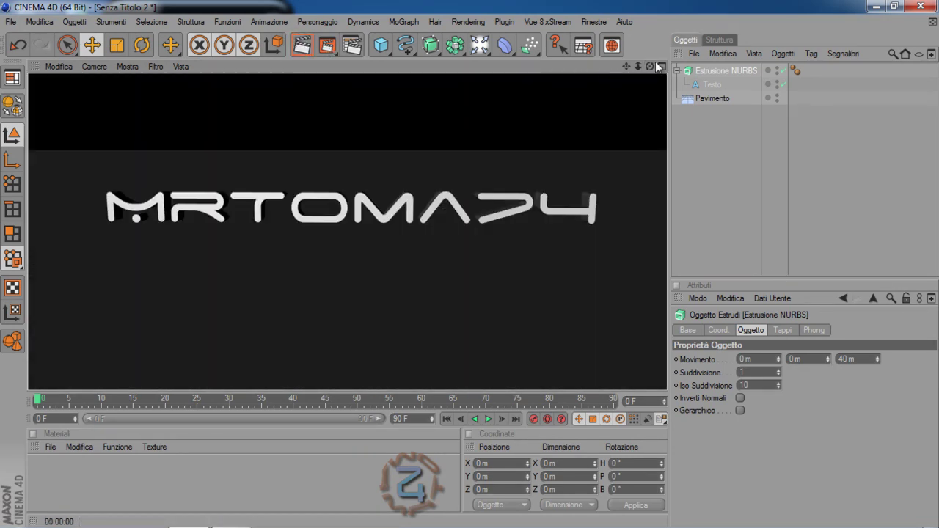
pyautogui.keyDown('alt'); pyautogui.moveTo(472, 262); pyautogui.dragTo(471, 265); pyautogui.keyUp('alt')
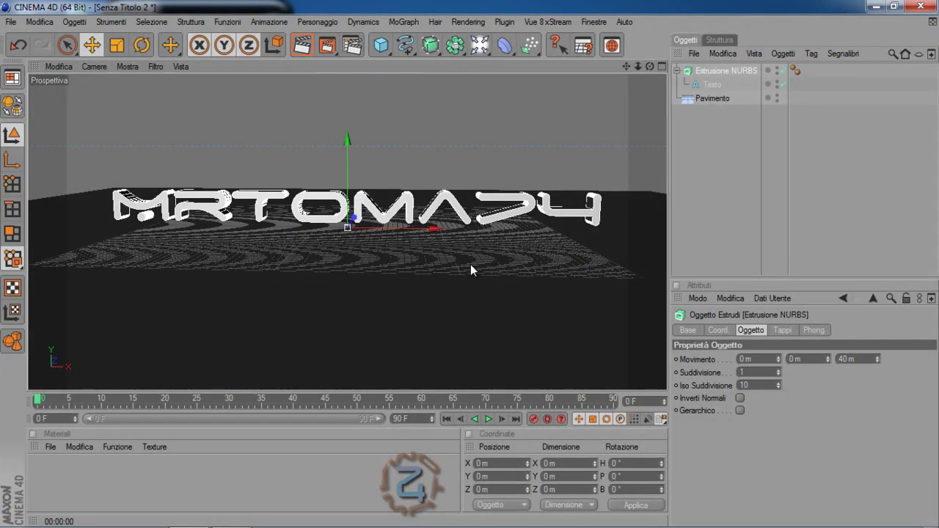
pyautogui.click(678, 71)
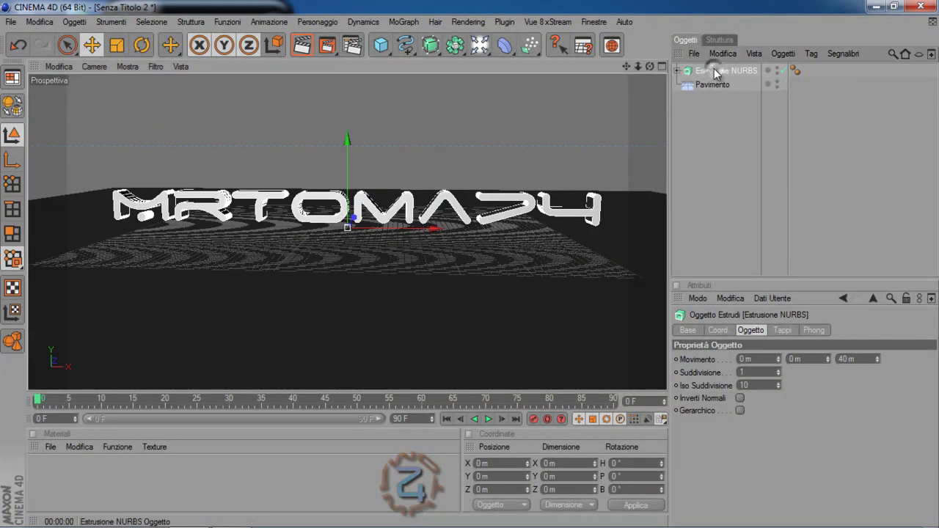
# Convert the extruded text to an editable polygon and inspect its Tappo 1 and Tappo 2 caps.
pyautogui.click(11, 108)
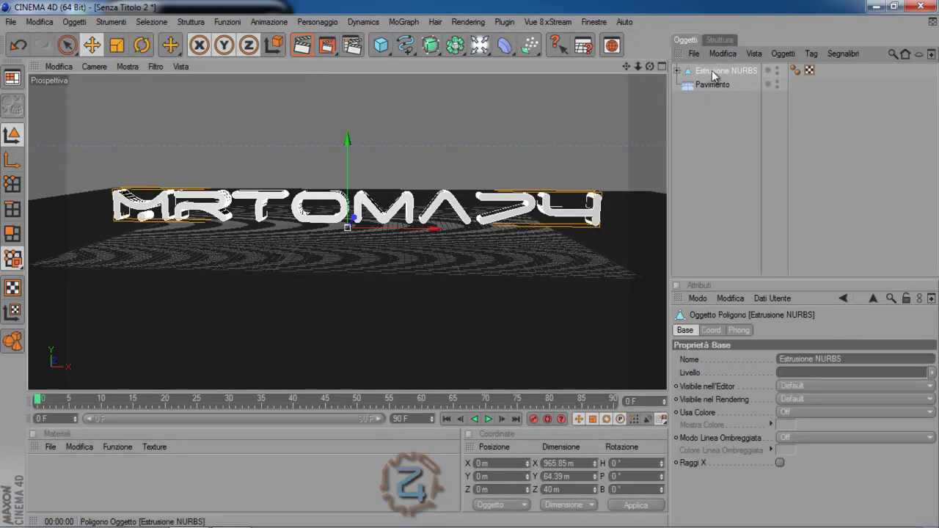
pyautogui.click(677, 71)
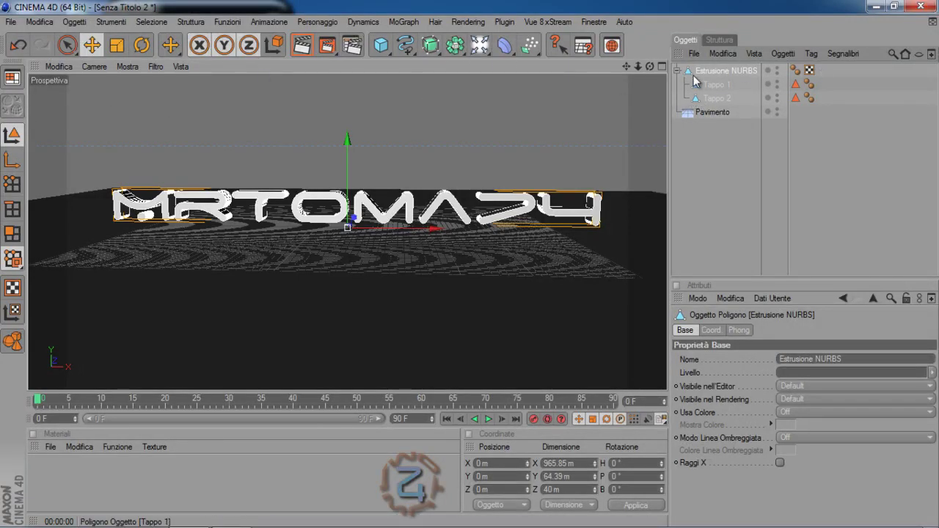
pyautogui.click(720, 89)
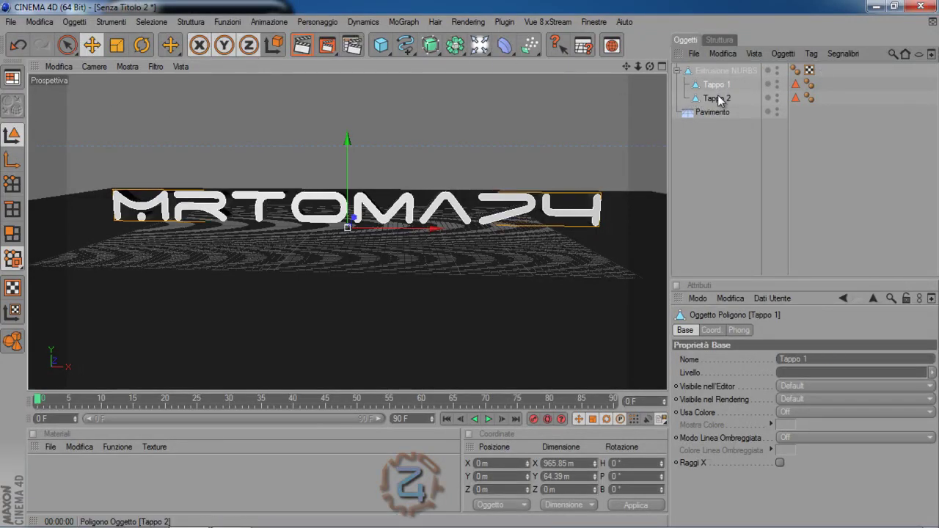
pyautogui.click(720, 99)
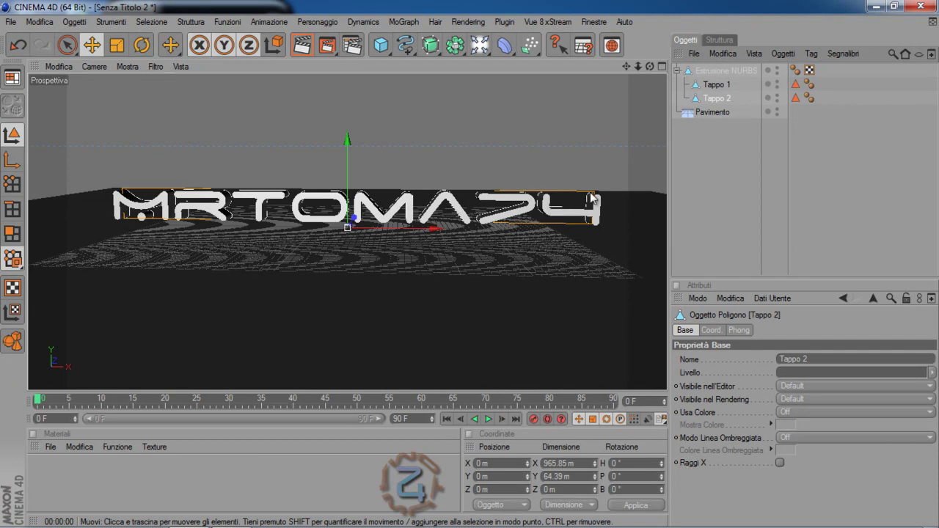
pyautogui.click(714, 86)
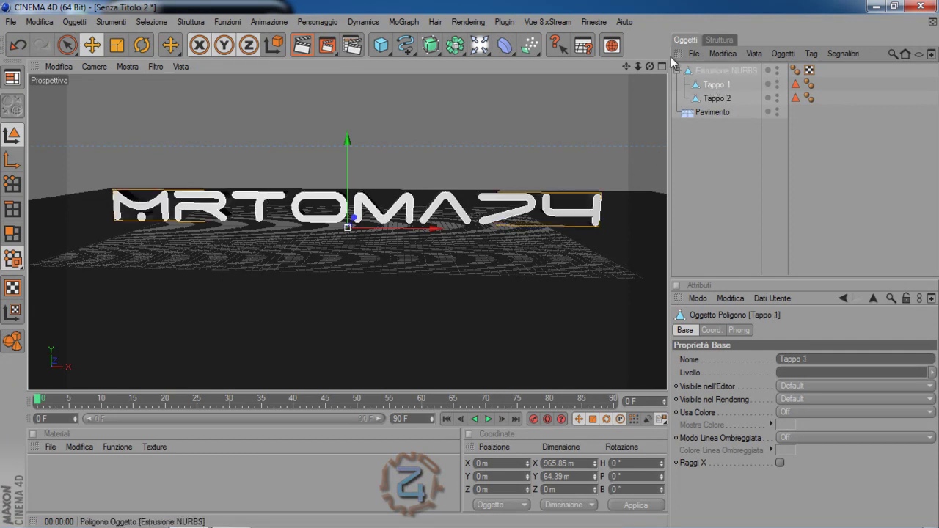
pyautogui.hotkey('ctrl', 'z')
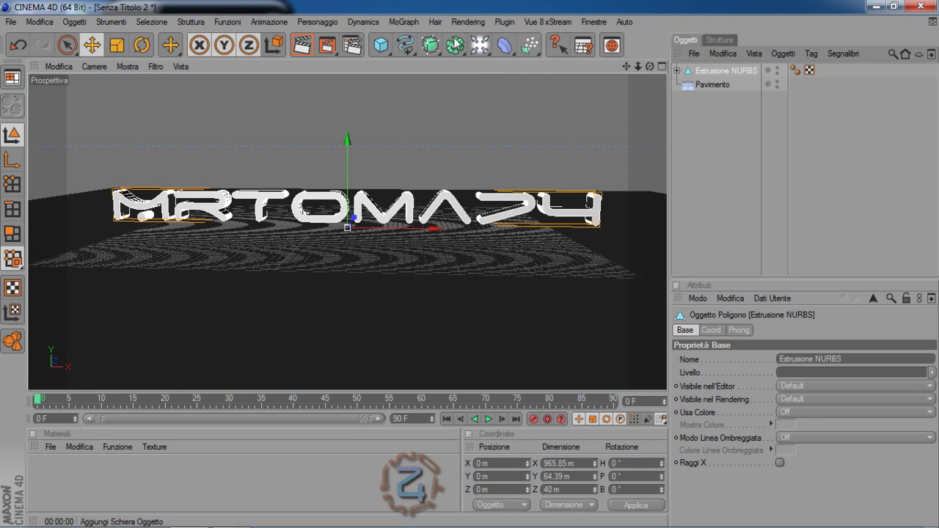
# Add an Oggetto Frattura from MoGraph and nest the extruded text inside it.
pyautogui.click(406, 23)
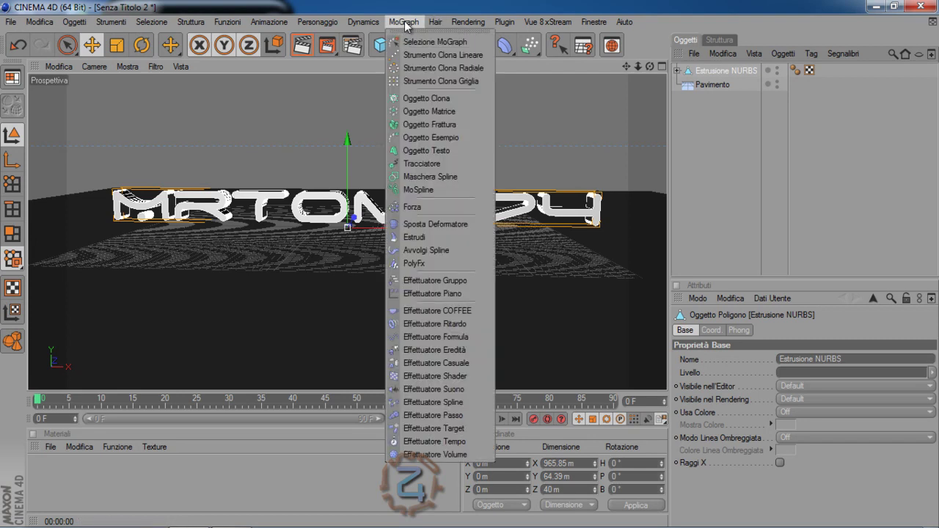
pyautogui.click(423, 125)
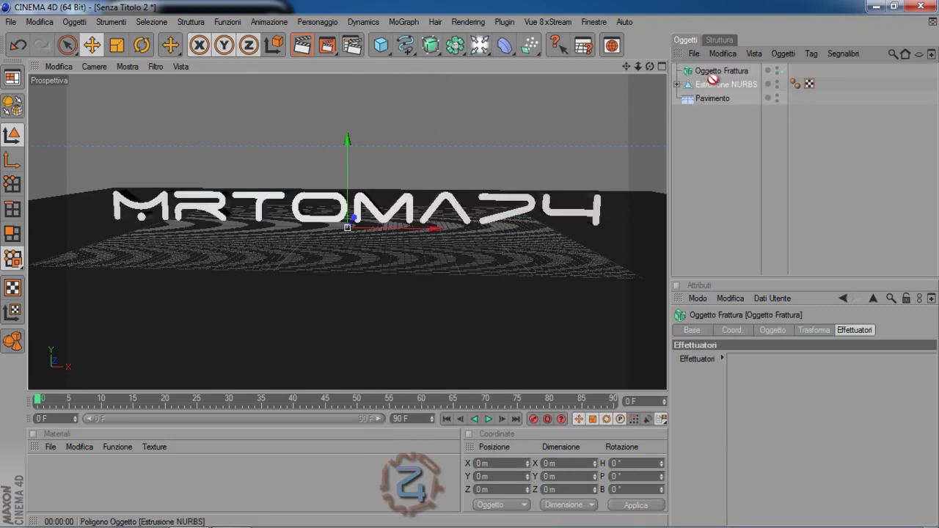
pyautogui.moveTo(714, 70); pyautogui.dragTo(714, 72)
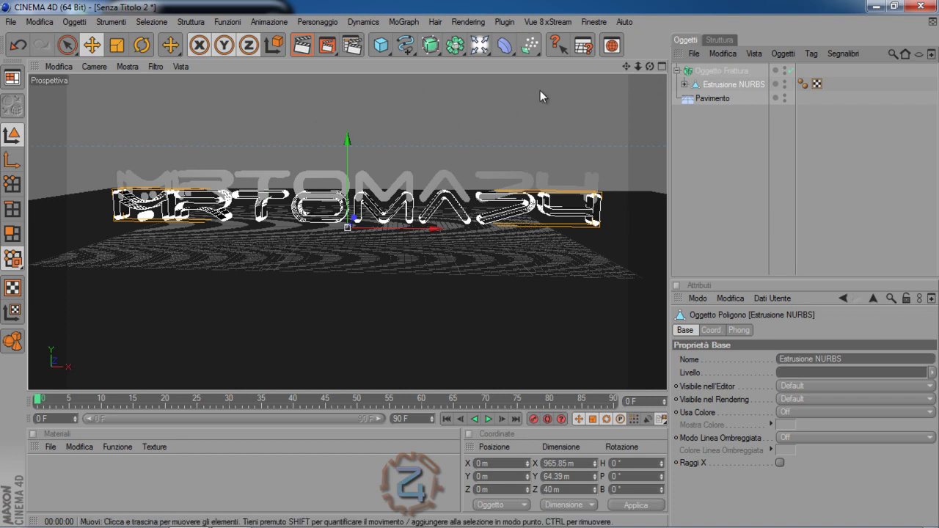
# Render the view, orbit to a tilted angle, and render again to check the text.
pyautogui.click(302, 44)
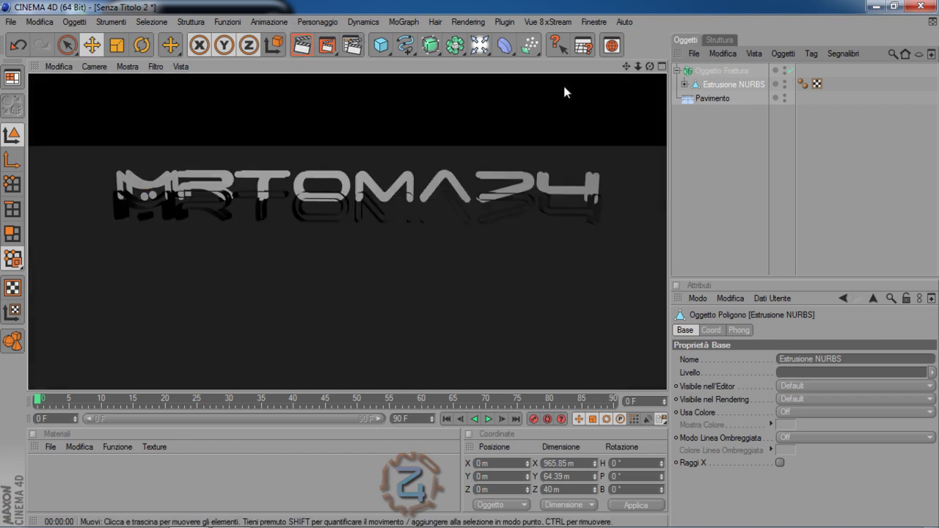
pyautogui.moveTo(647, 64)
pyautogui.mouseDown()
pyautogui.moveTo(475, 261)
pyautogui.moveTo(483, 266)
pyautogui.moveTo(470, 264)
pyautogui.mouseUp()
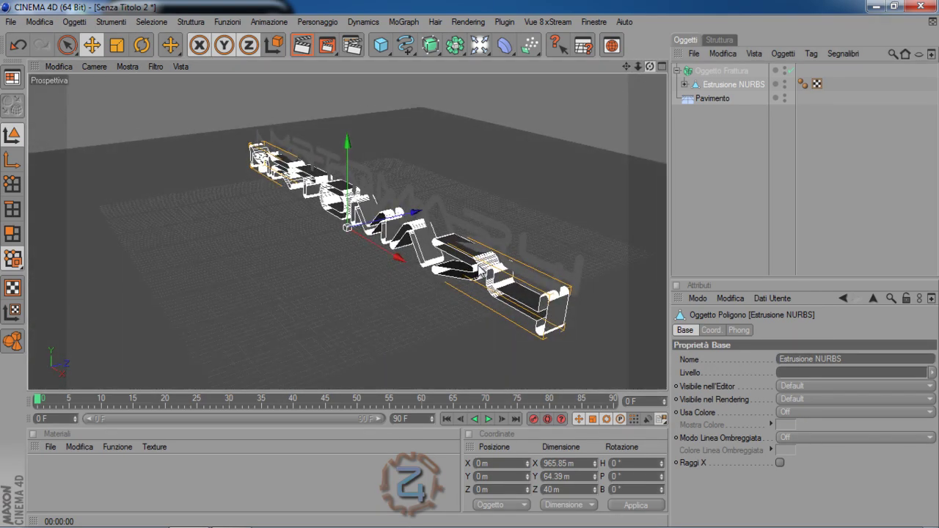
pyautogui.click(302, 45)
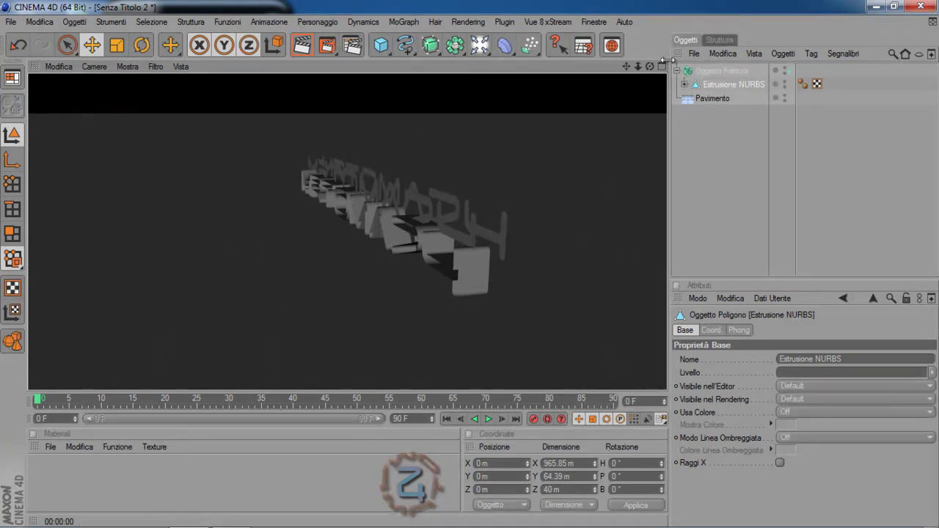
pyautogui.click(713, 69)
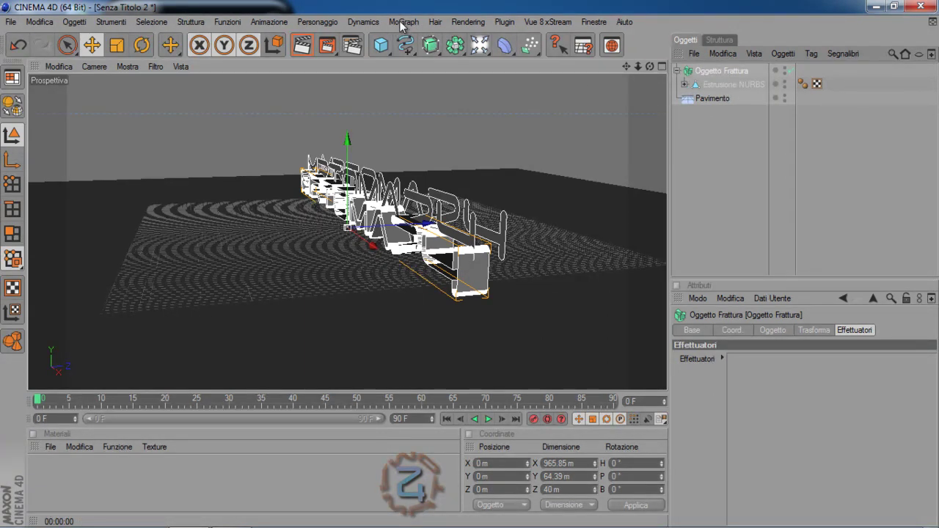
# Add a Frantumare deformer (Forza 0%, Casualità 100%) and reselect Oggetto Frattura.
pyautogui.click(505, 46)
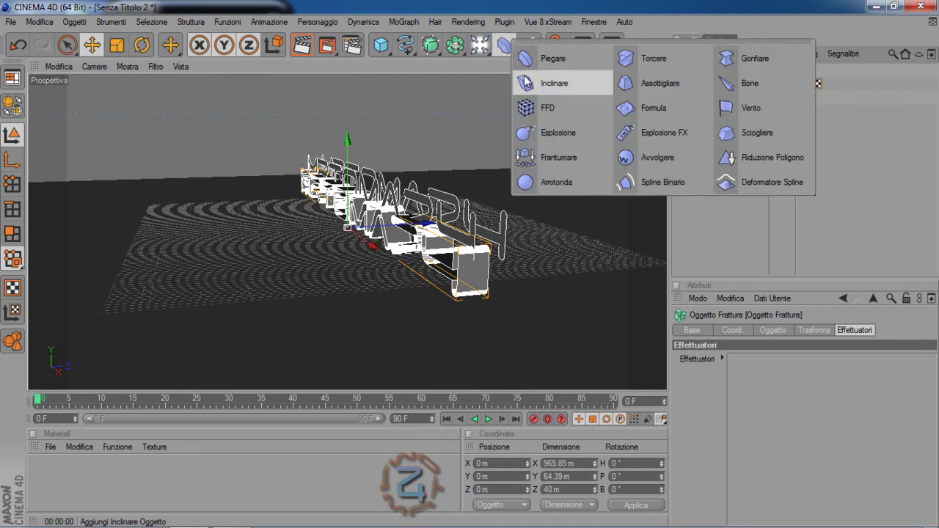
pyautogui.click(560, 159)
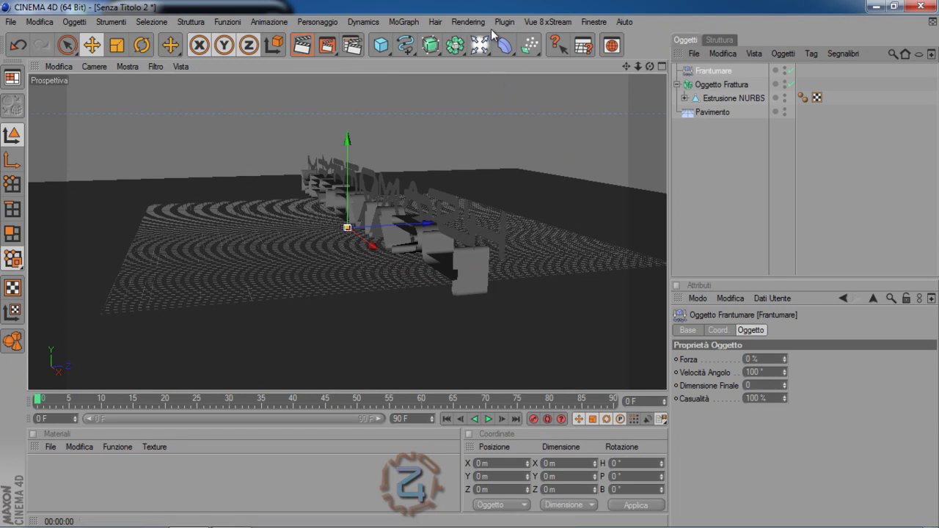
pyautogui.click(715, 84)
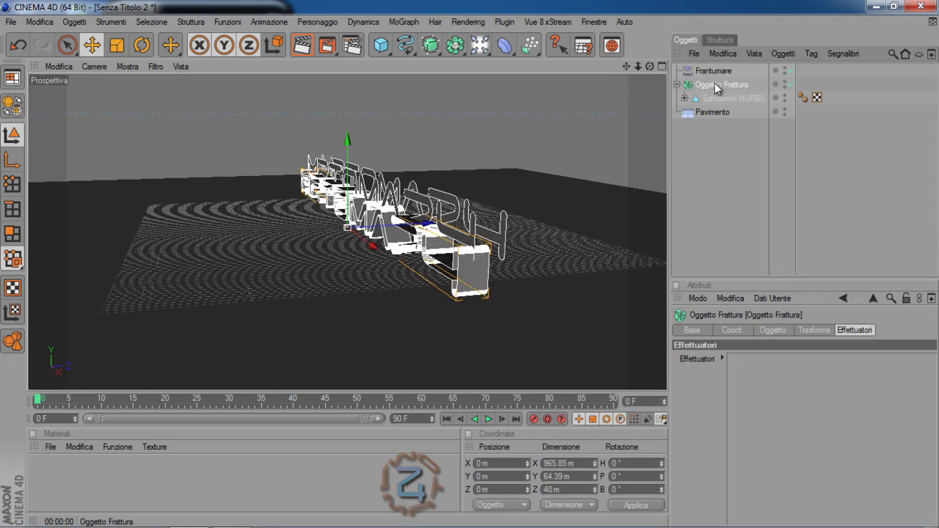
# Add an Effettuatore Casuale from the MoGraph menu to the selected Oggetto Frattura.
pyautogui.click(402, 22)
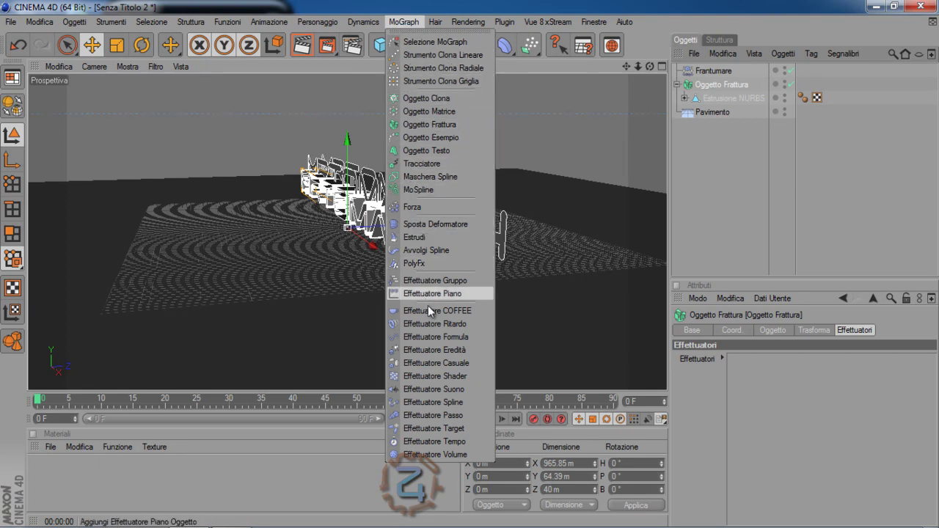
pyautogui.click(423, 363)
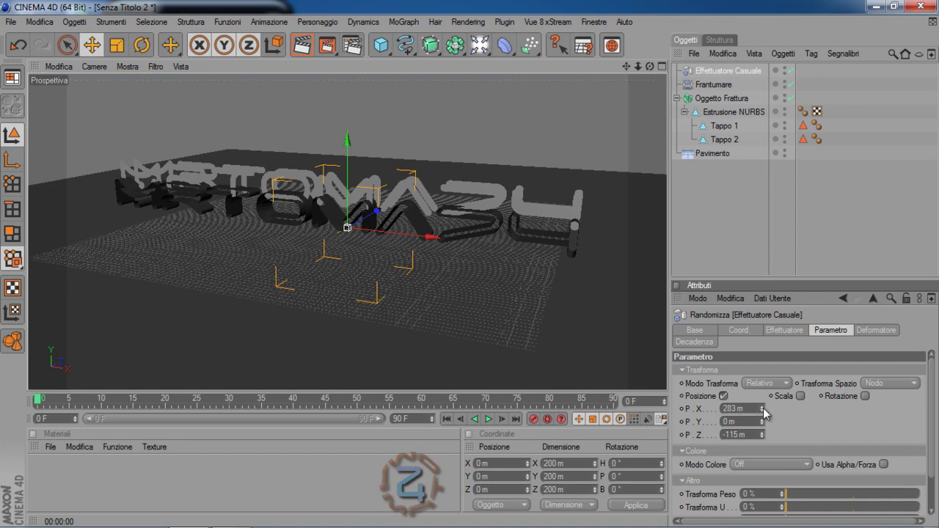
# Set the Random effector's X position offset to 600 m.
pyautogui.moveTo(764, 414); pyautogui.dragTo(750, 416)
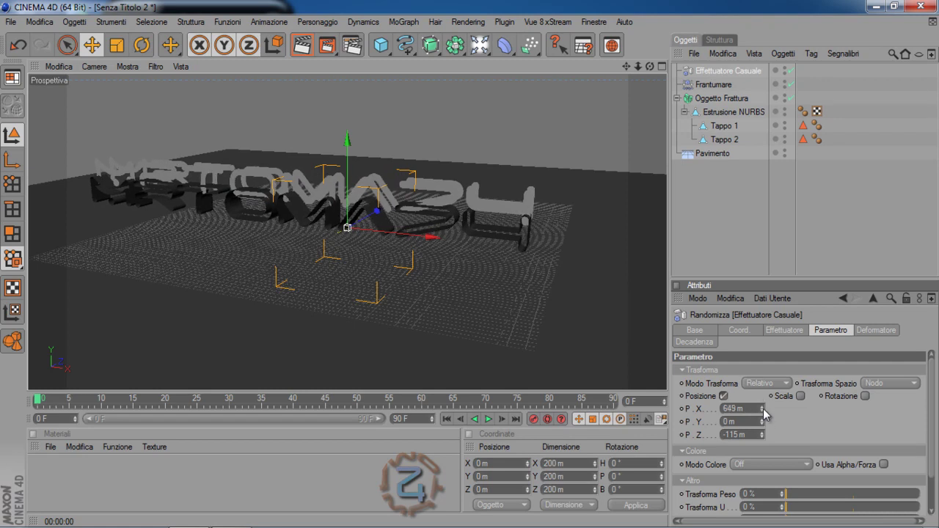
pyautogui.doubleClick(732, 409)
pyautogui.write('00')
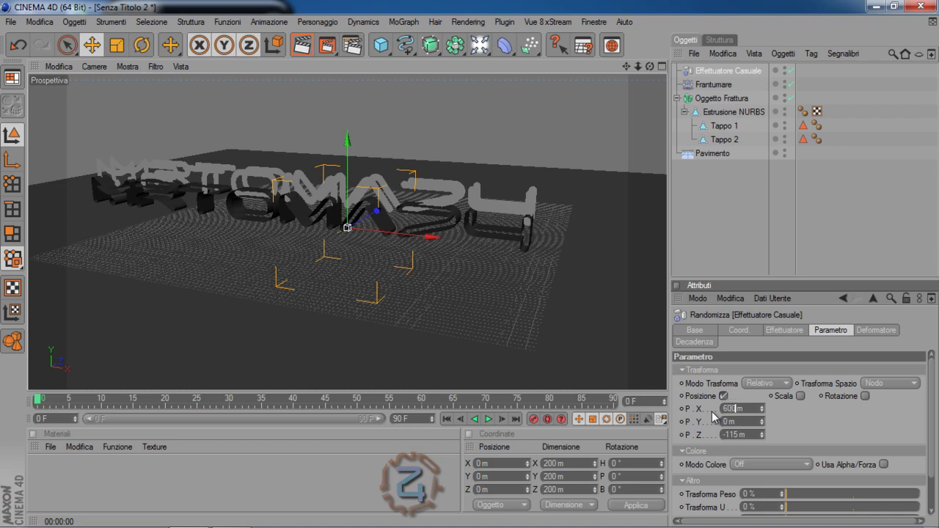
pyautogui.press('Return')
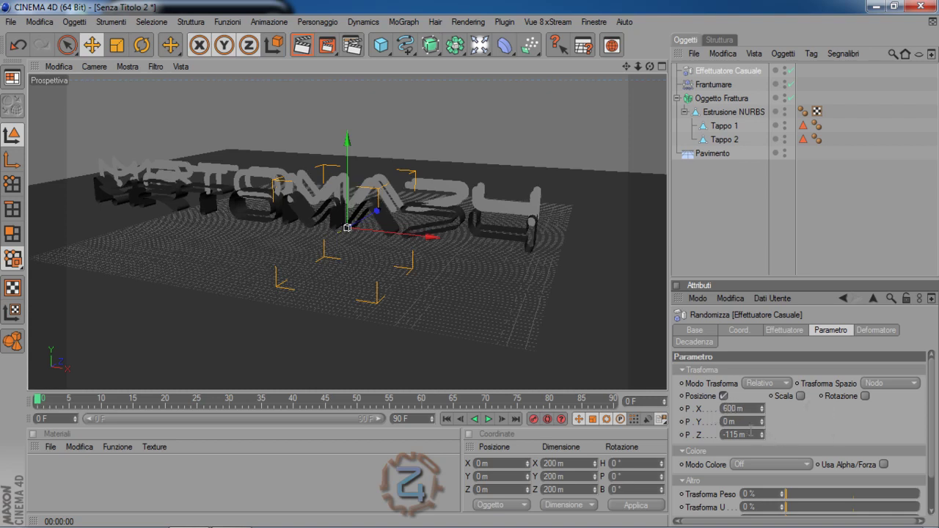
# Drag the Random effector's Z offset down to about -2159 m while viewing the floor frontally.
pyautogui.click(723, 435)
pyautogui.write('500')
pyautogui.press('Return')
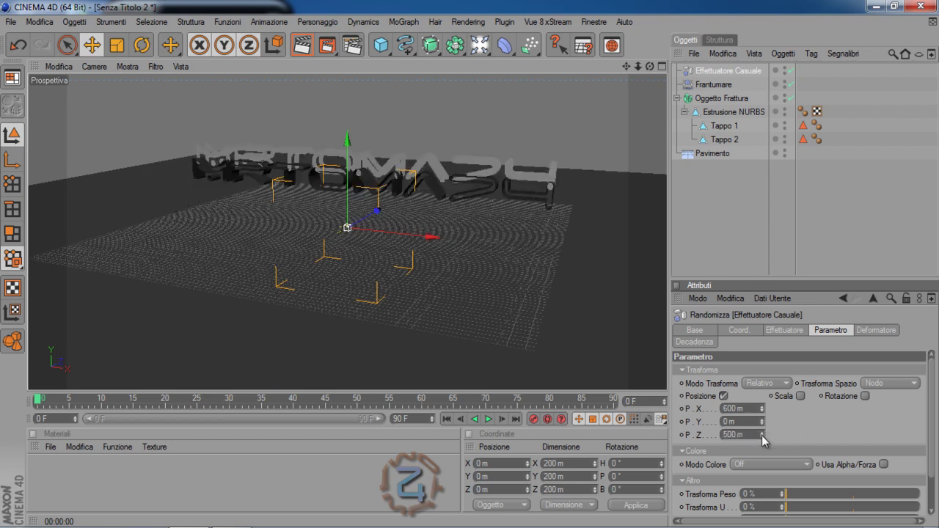
pyautogui.moveTo(764, 440); pyautogui.dragTo(763, 441)
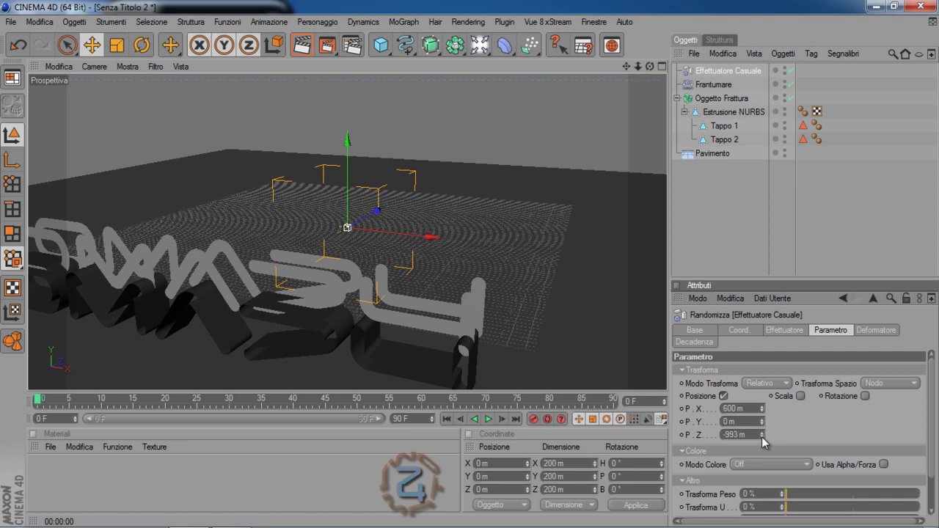
pyautogui.moveTo(765, 441); pyautogui.dragTo(765, 442)
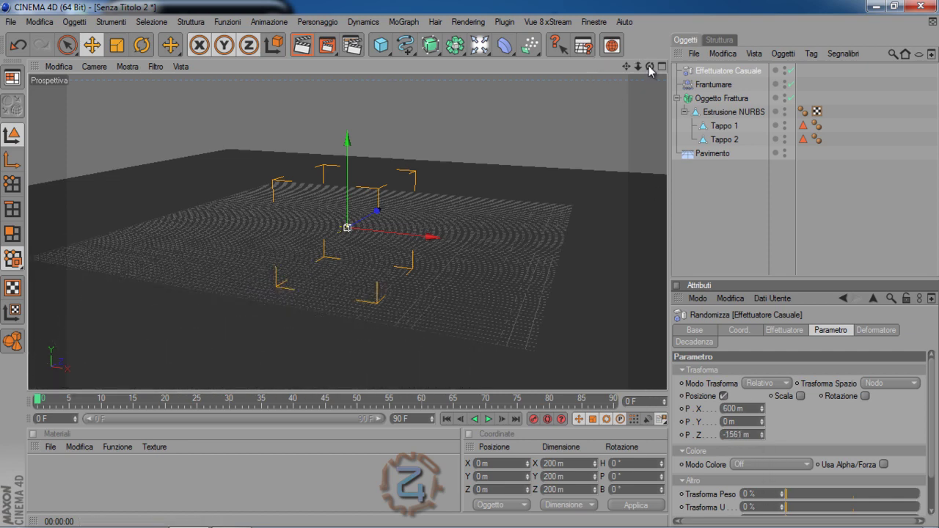
pyautogui.moveTo(464, 264)
pyautogui.keyDown('alt'); pyautogui.mouseDown()
pyautogui.moveTo(467, 273)
pyautogui.moveTo(470, 265)
pyautogui.mouseUp(); pyautogui.keyUp('alt')
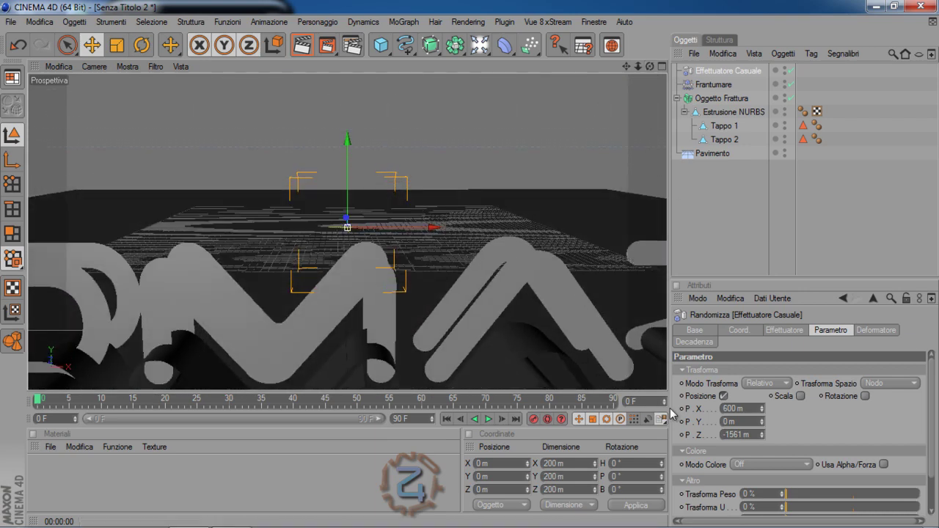
pyautogui.moveTo(763, 434)
pyautogui.mouseDown()
pyautogui.moveTo(765, 464)
pyautogui.moveTo(762, 444)
pyautogui.mouseUp()
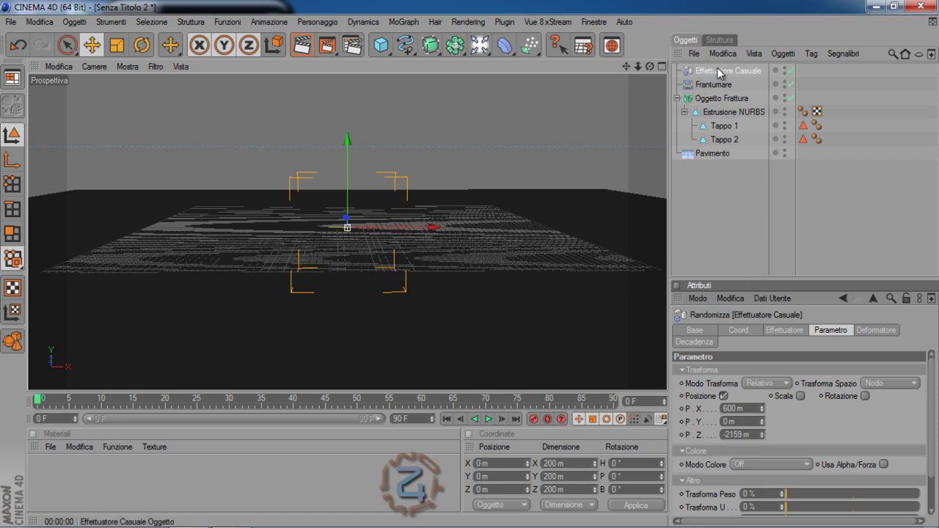
# In Oggetto Frattura's Oggetto tab, set Modo to Esplodi Segmenti.
pyautogui.click(717, 98)
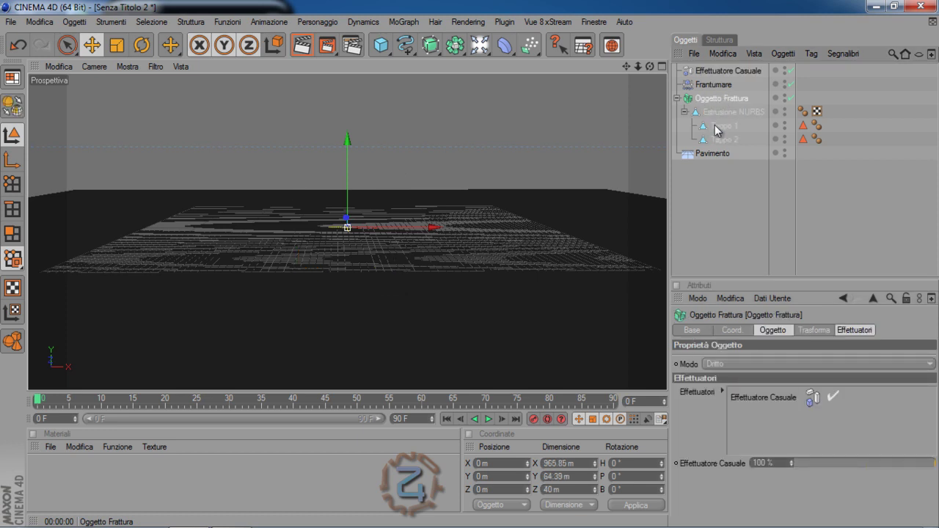
pyautogui.click(778, 331)
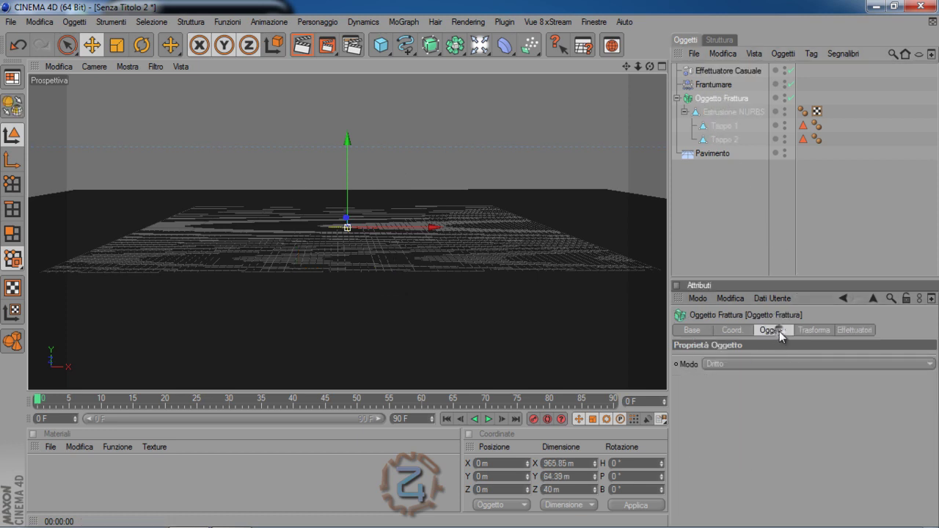
pyautogui.click(730, 364)
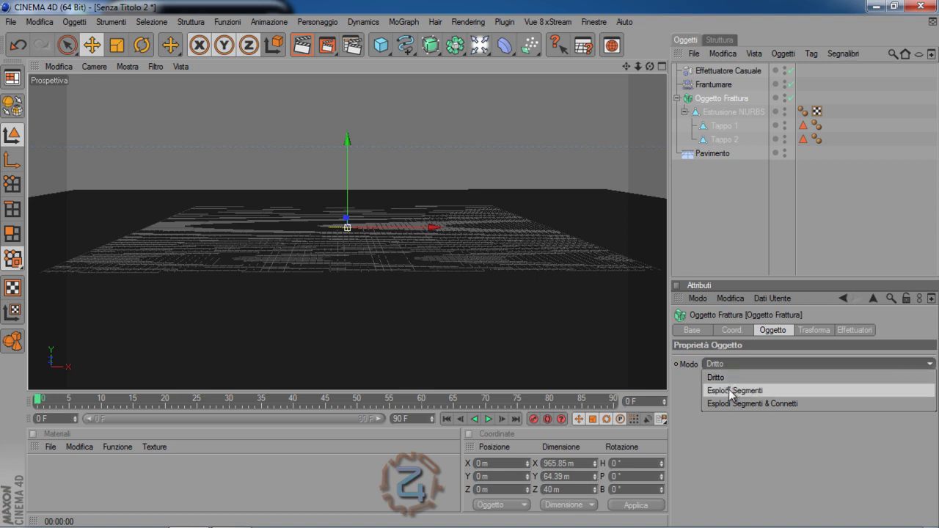
pyautogui.click(732, 390)
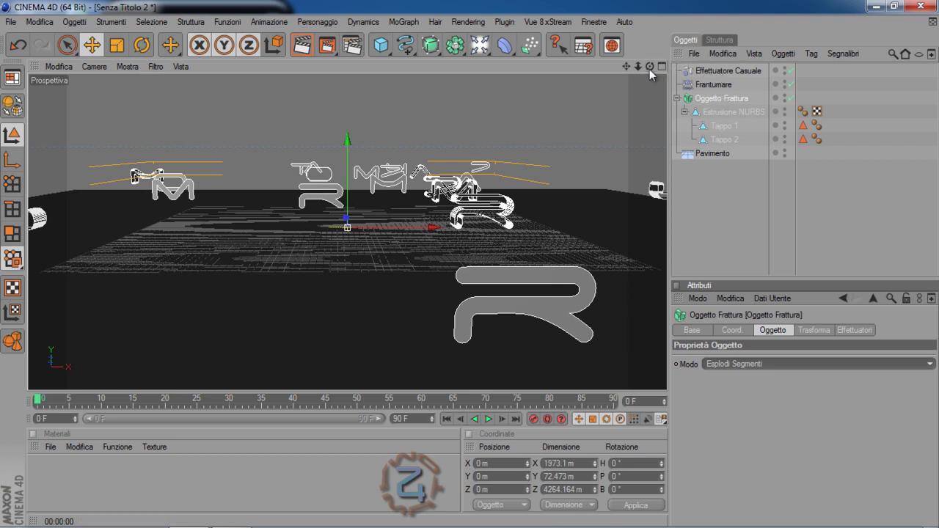
# Drag Effettuatore Casuale's P.Z offset in the Parametro tab up to 800 m.
pyautogui.click(717, 69)
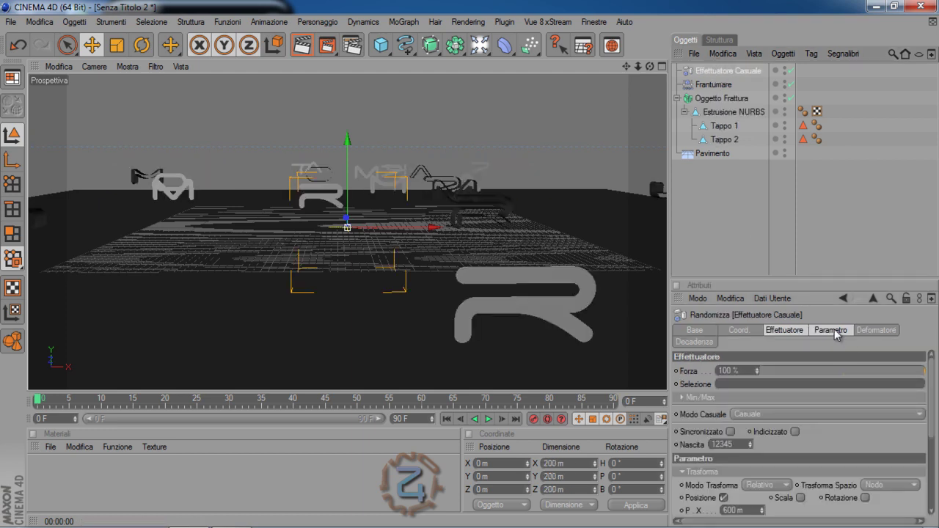
pyautogui.click(834, 329)
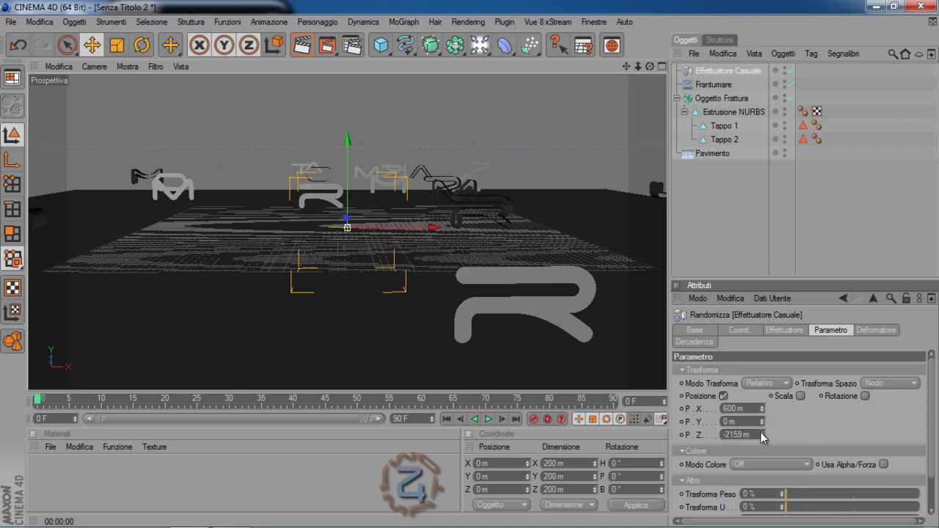
pyautogui.moveTo(763, 433)
pyautogui.mouseDown()
pyautogui.moveTo(763, 424)
pyautogui.moveTo(763, 441)
pyautogui.moveTo(764, 411)
pyautogui.moveTo(764, 448)
pyautogui.moveTo(763, 437)
pyautogui.mouseUp()
pyautogui.write('800')
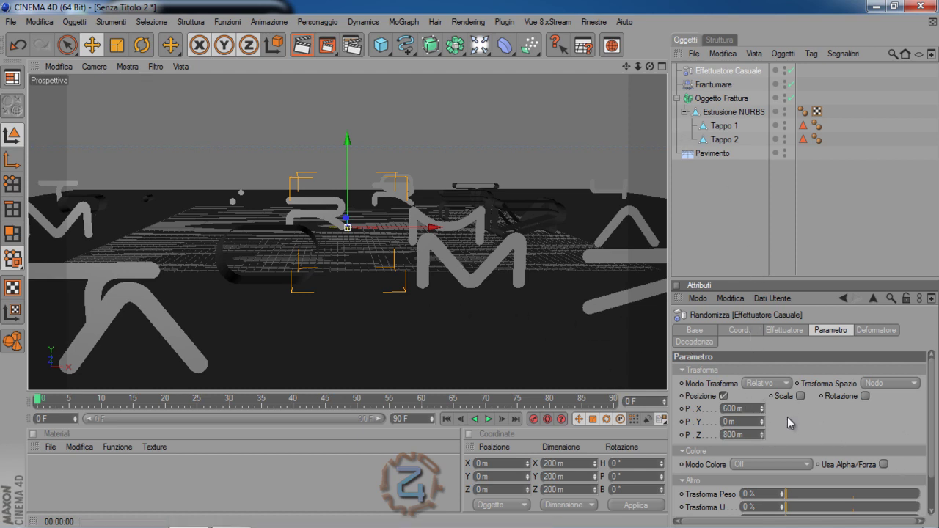
# Reselect Oggetto Frattura and show its Trasforma tab with position, scale and rotation.
pyautogui.click(712, 98)
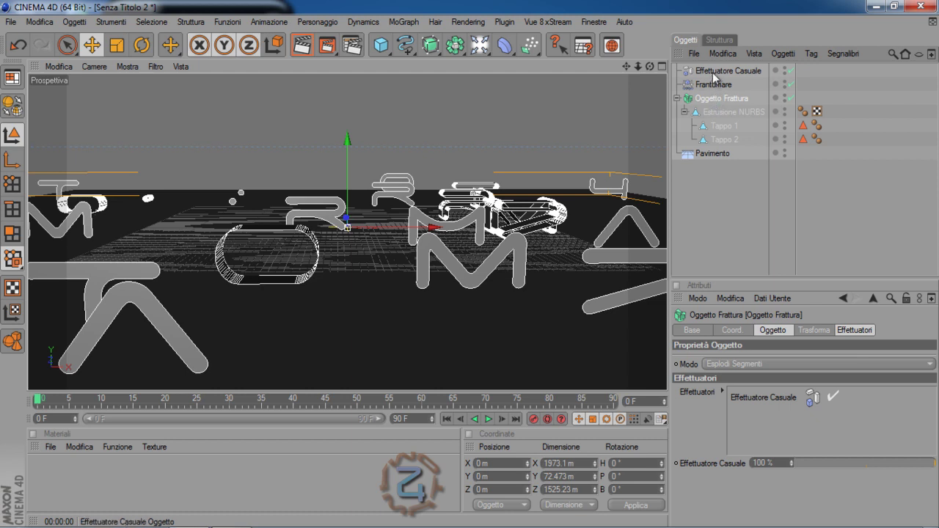
pyautogui.click(716, 70)
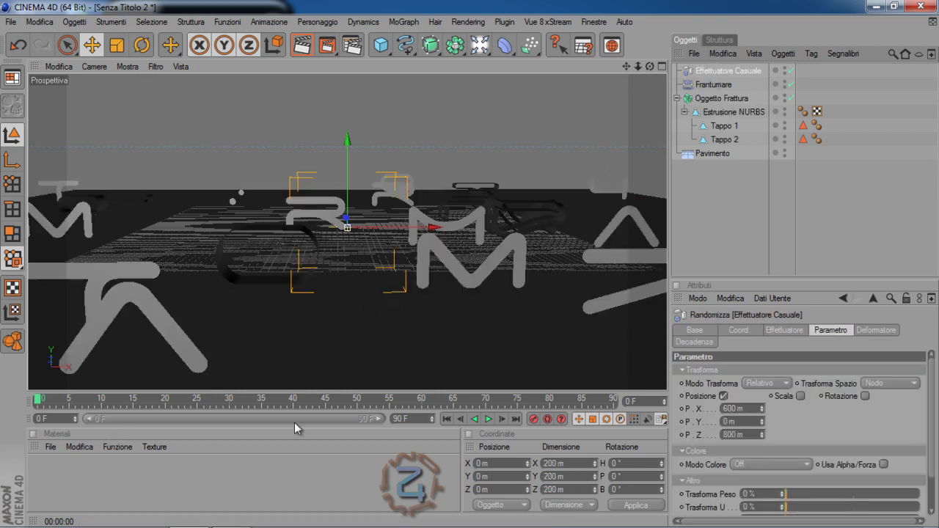
pyautogui.click(714, 103)
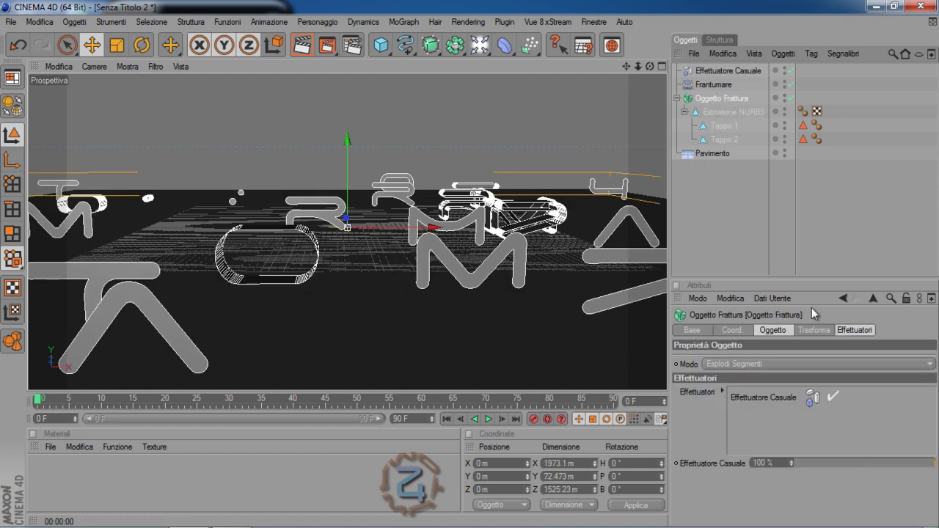
pyautogui.click(779, 332)
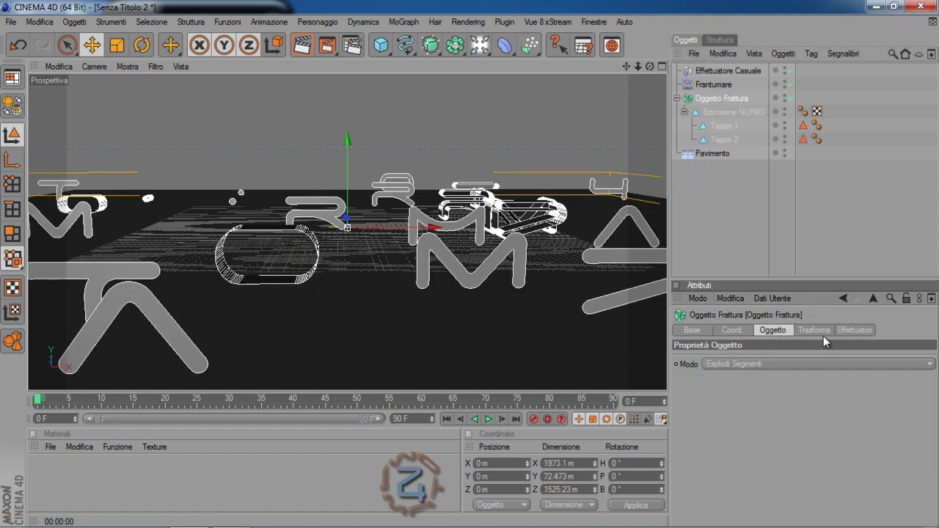
pyautogui.click(813, 332)
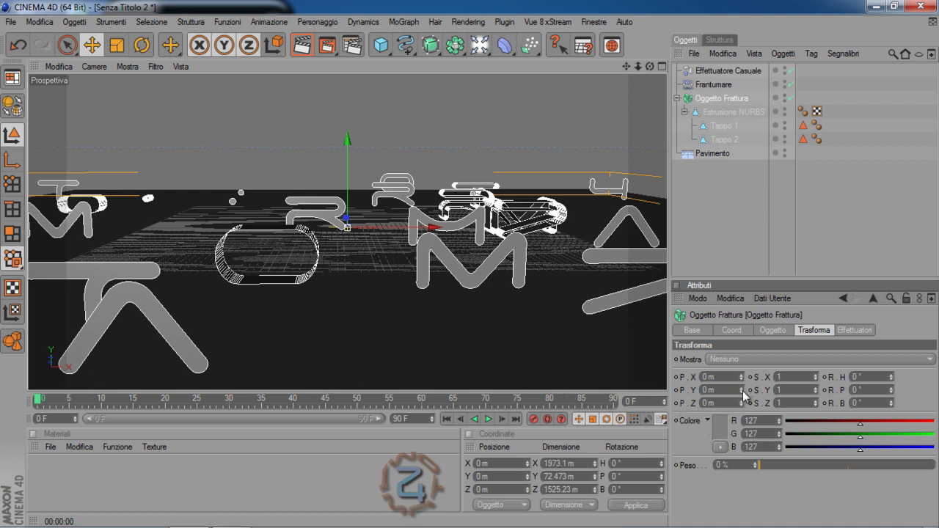
# Keyframe the Fracture object's P.Z at about -1817 m on frame 0 and 0 m on frame 30.
pyautogui.moveTo(744, 406); pyautogui.dragTo(746, 415)
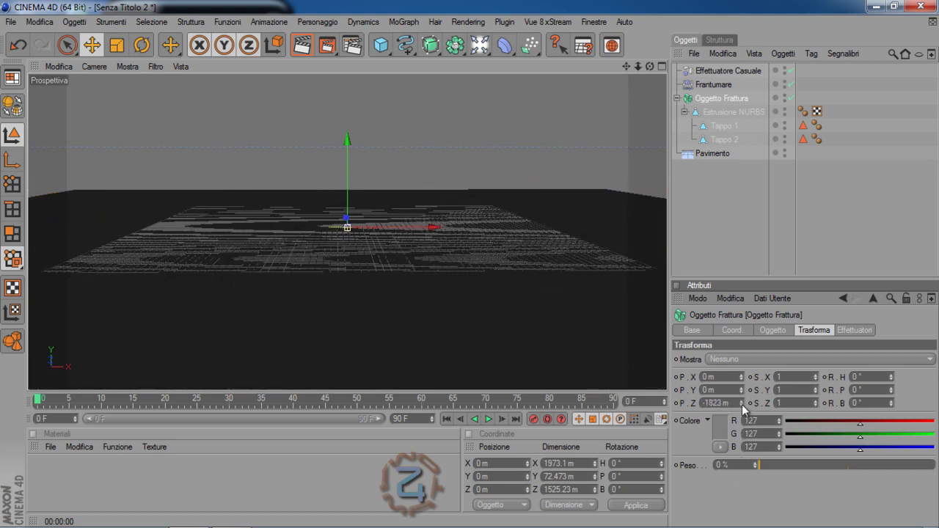
pyautogui.keyDown('ctrl'); pyautogui.click(676, 404); pyautogui.keyUp('ctrl')
pyautogui.moveTo(38, 399); pyautogui.dragTo(167, 396)
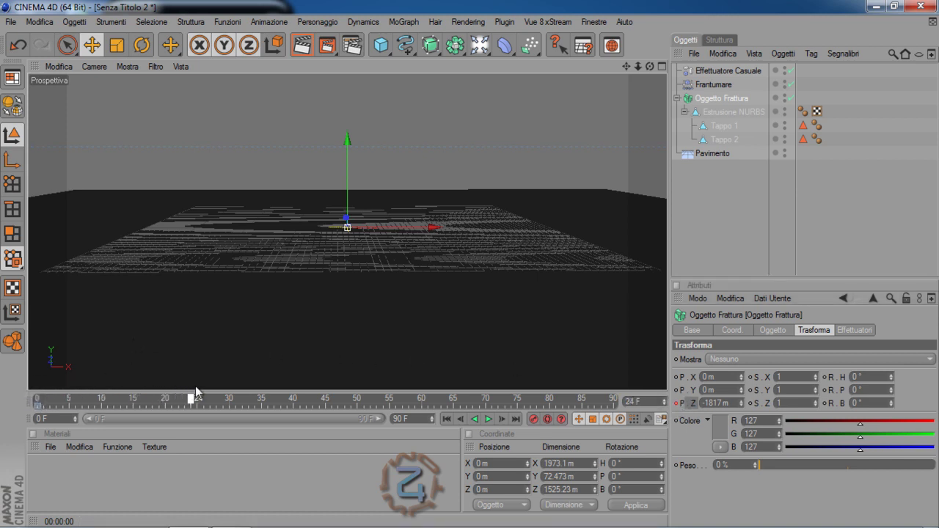
pyautogui.press('F9')
pyautogui.click(742, 406)
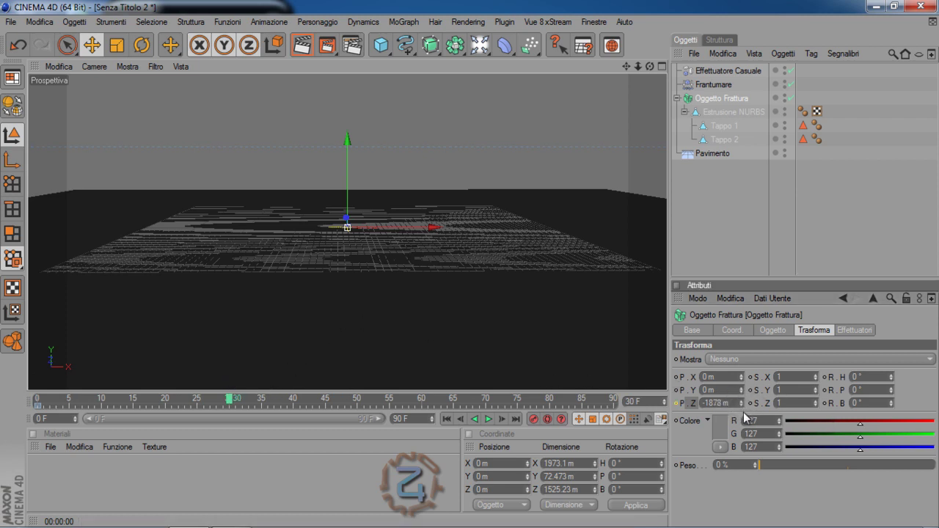
pyautogui.moveTo(742, 413)
pyautogui.mouseDown()
pyautogui.moveTo(744, 396)
pyautogui.moveTo(742, 411)
pyautogui.moveTo(695, 409)
pyautogui.mouseUp()
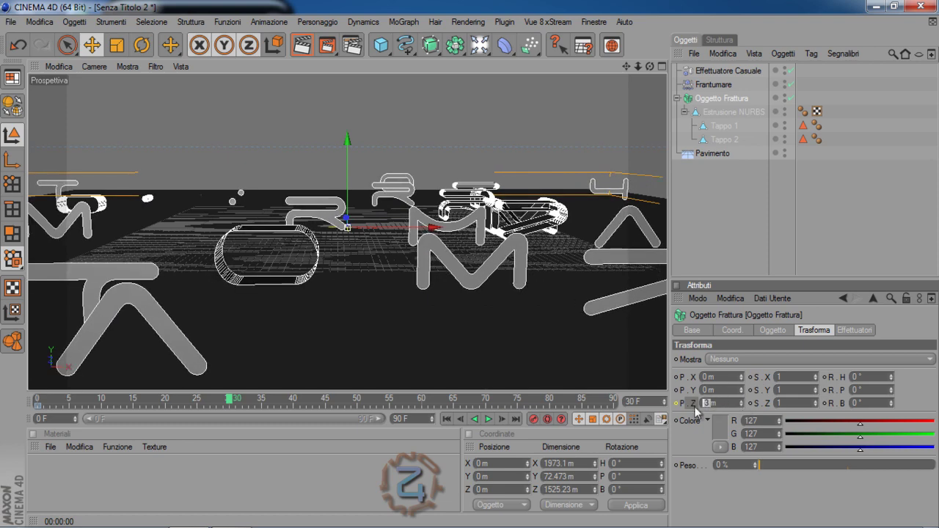
pyautogui.press('Return')
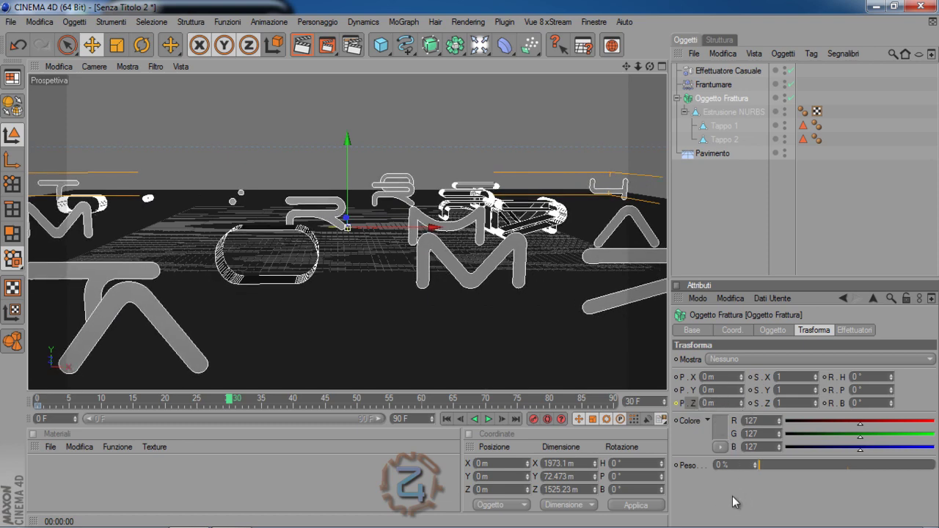
pyautogui.keyDown('ctrl'); pyautogui.click(677, 403); pyautogui.keyUp('ctrl')
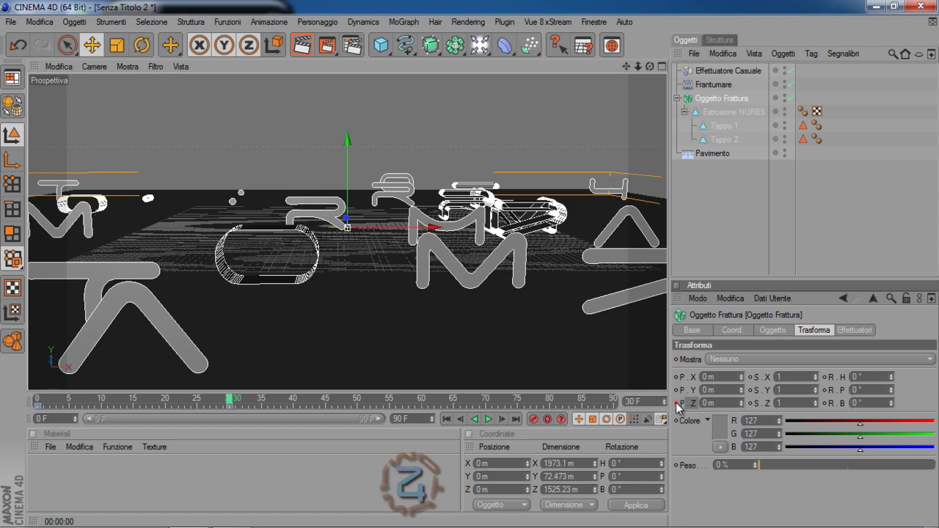
# Play back the fly-in animation, stop it and return to the first frame.
pyautogui.click(446, 419)
pyautogui.click(488, 419)
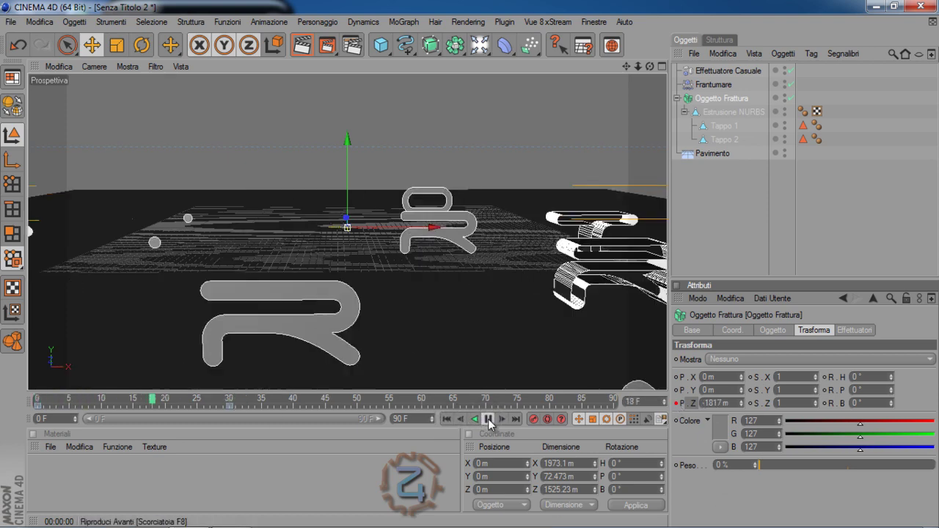
pyautogui.click(488, 419)
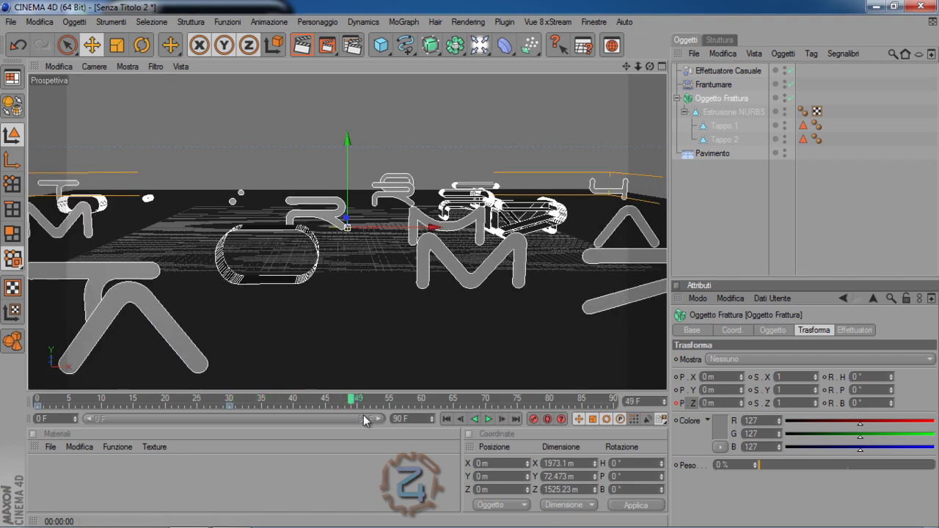
pyautogui.click(446, 419)
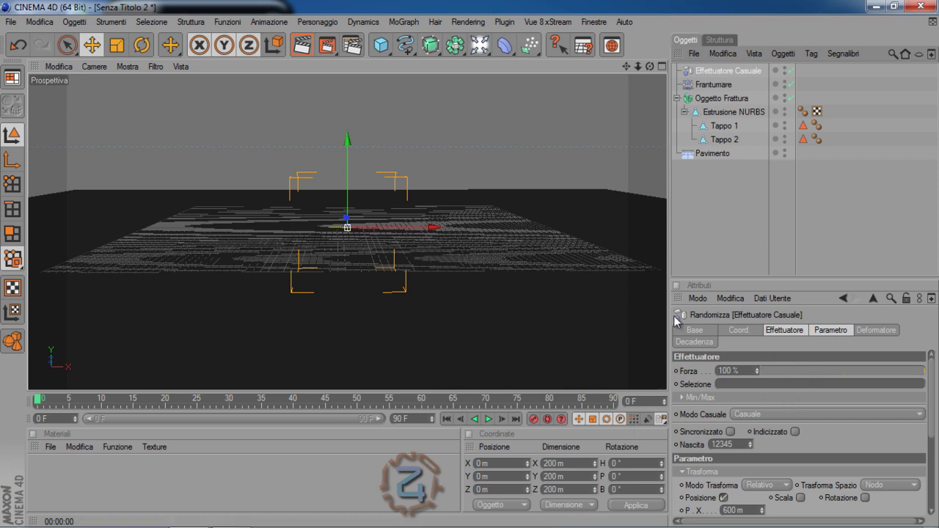
# Keyframe the Random effector's Forza at 100% on frame 0 and 0% on frame 35.
pyautogui.click(799, 330)
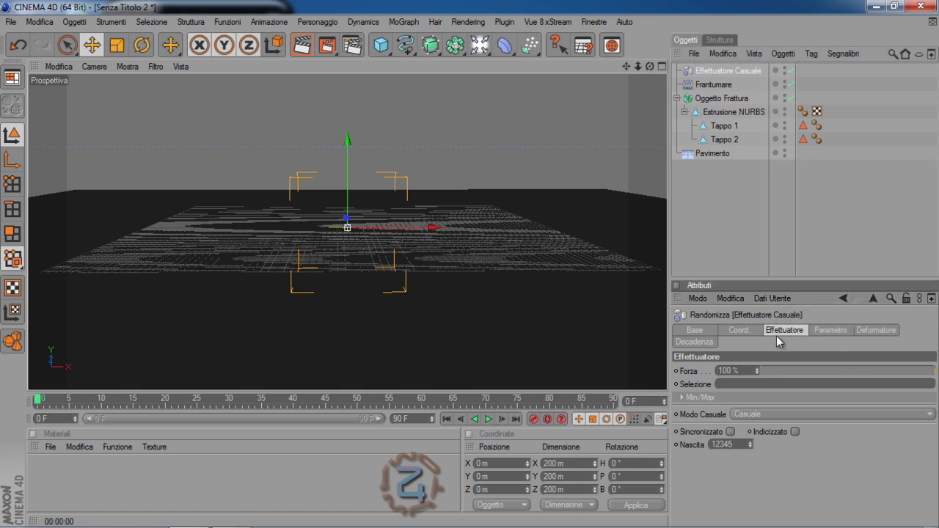
pyautogui.keyDown('ctrl'); pyautogui.click(677, 372); pyautogui.keyUp('ctrl')
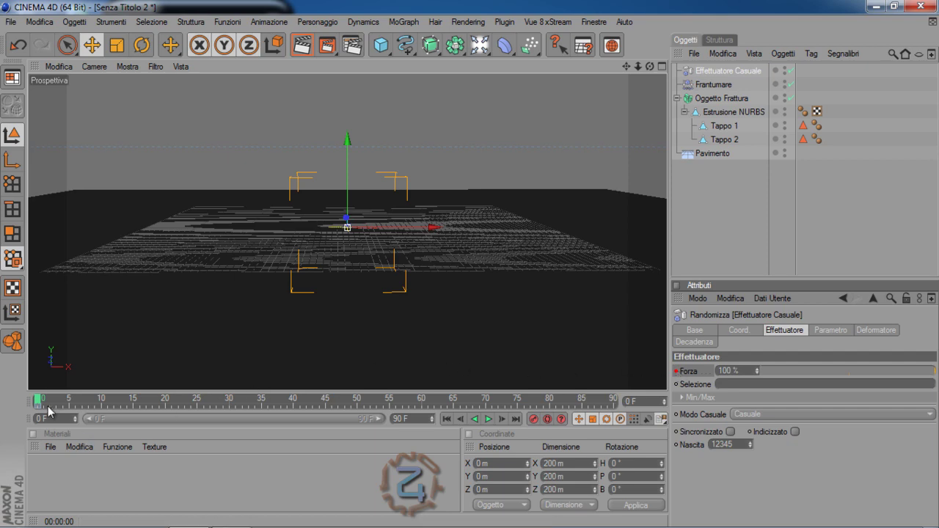
pyautogui.moveTo(38, 401); pyautogui.dragTo(262, 377)
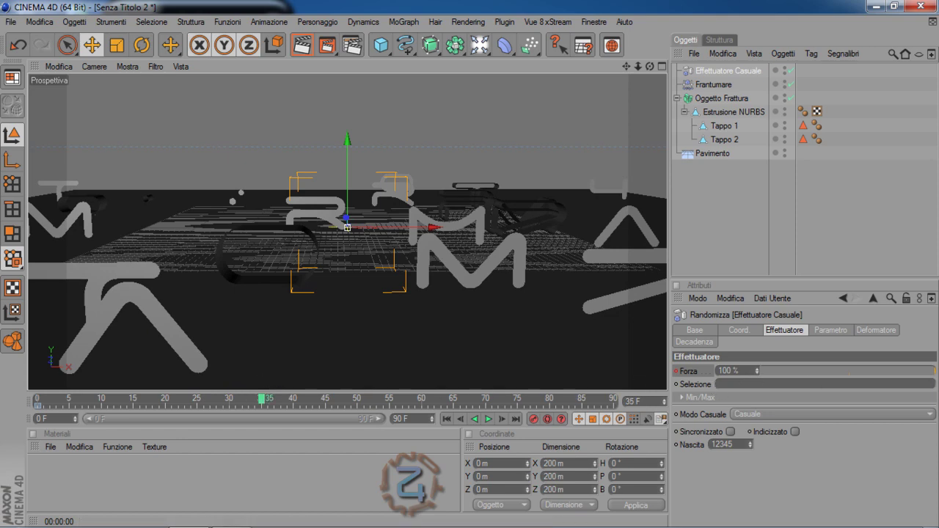
pyautogui.moveTo(935, 378); pyautogui.dragTo(752, 372)
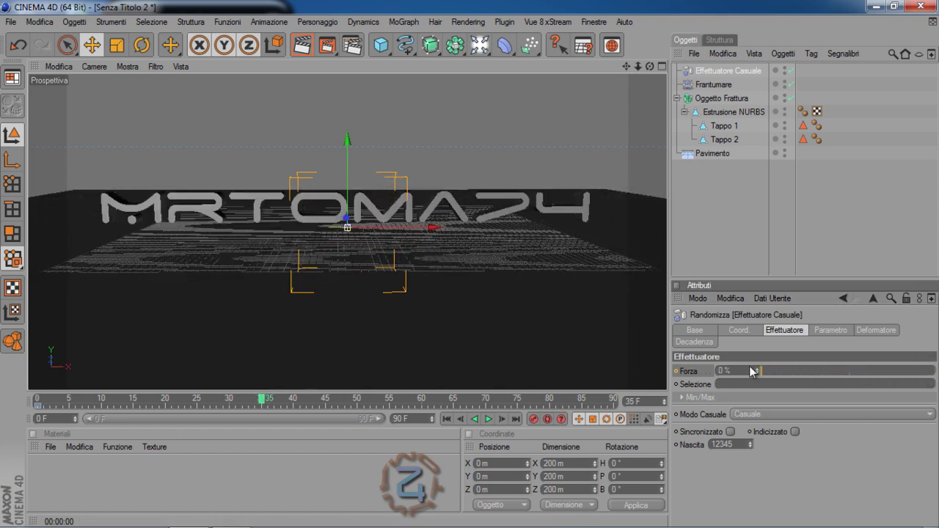
pyautogui.keyDown('ctrl'); pyautogui.click(676, 372); pyautogui.keyUp('ctrl')
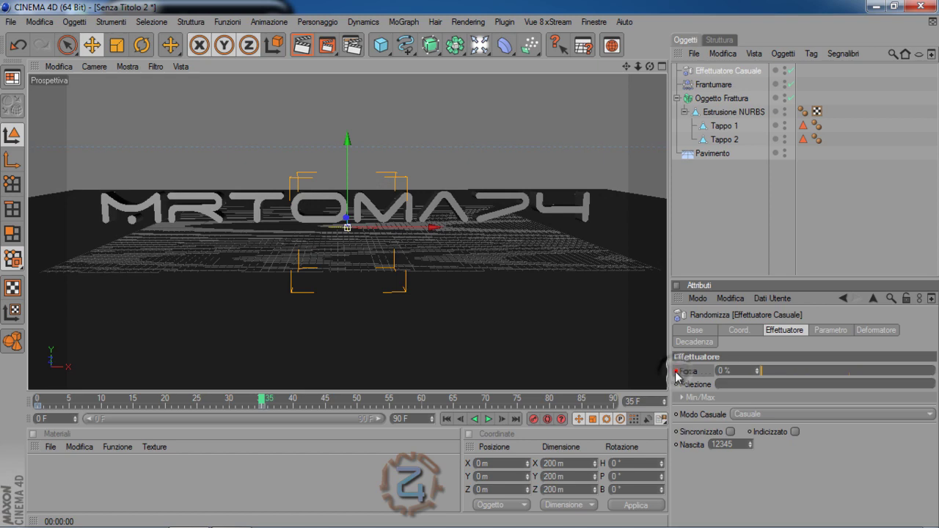
# Play back the letter assembly animation, then select Oggetto Frattura.
pyautogui.click(447, 422)
pyautogui.click(489, 420)
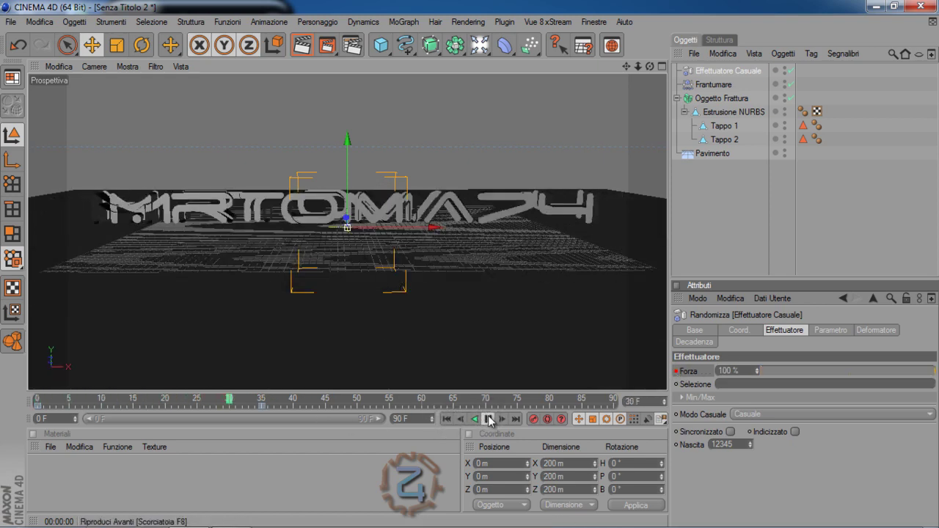
pyautogui.click(489, 419)
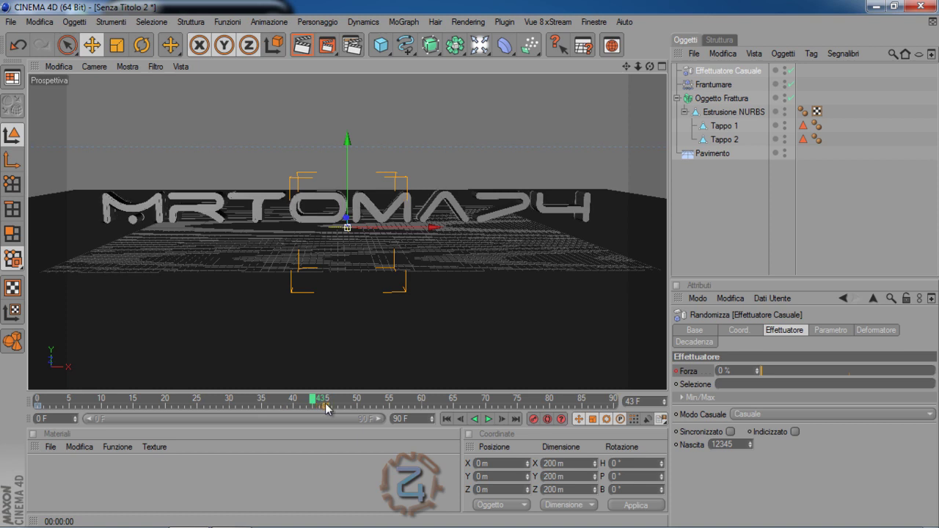
pyautogui.click(717, 100)
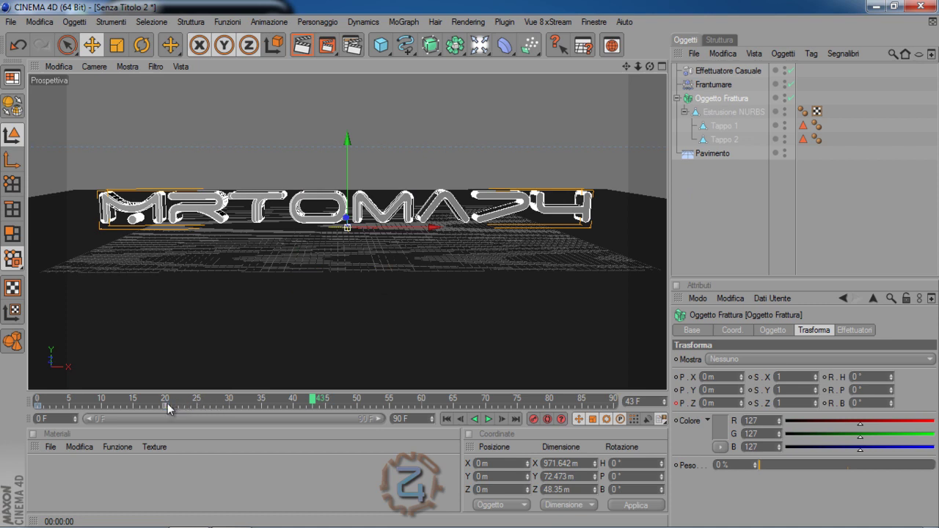
# Play and stop the animation, then scrub back to an early frame with scattered letters.
pyautogui.click(446, 419)
pyautogui.click(488, 419)
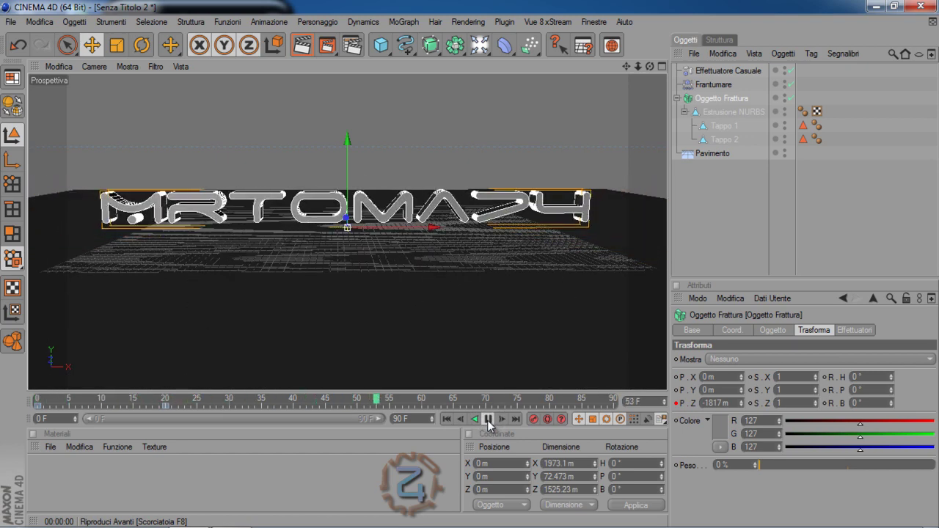
pyautogui.click(487, 421)
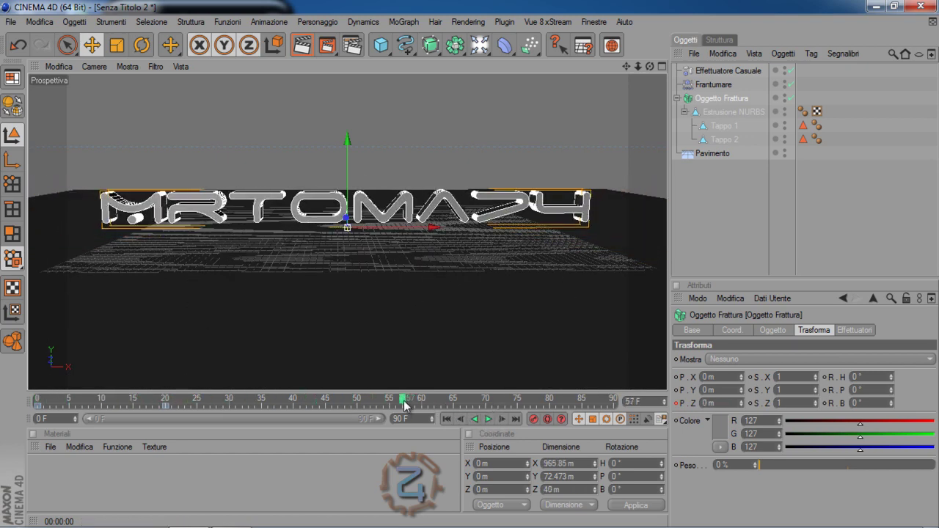
pyautogui.moveTo(404, 402)
pyautogui.mouseDown()
pyautogui.moveTo(129, 398)
pyautogui.moveTo(158, 393)
pyautogui.mouseUp()
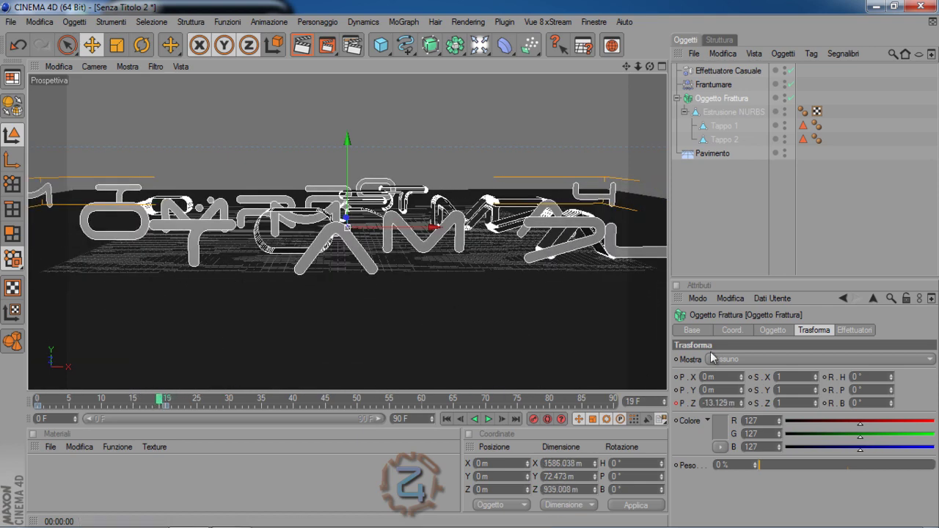
# Lower the Random effector's X position offset to 300 m.
pyautogui.click(730, 70)
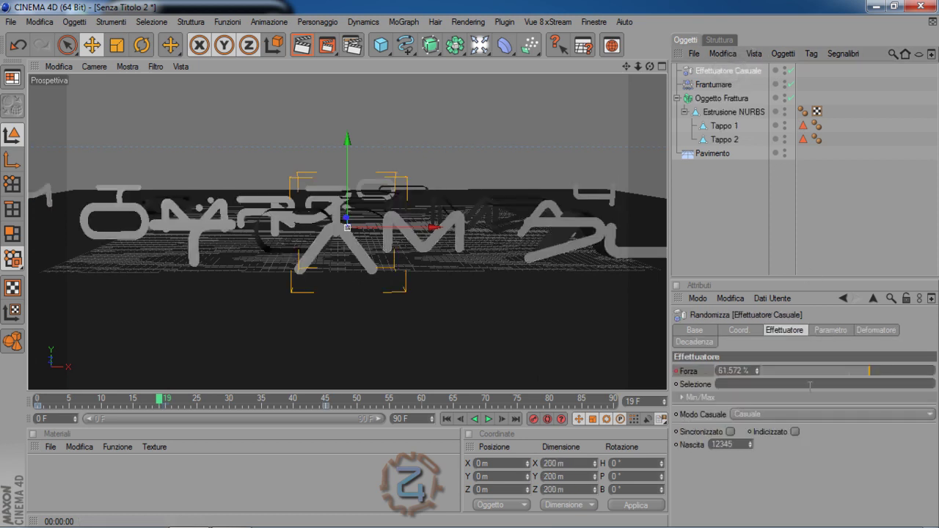
pyautogui.click(845, 331)
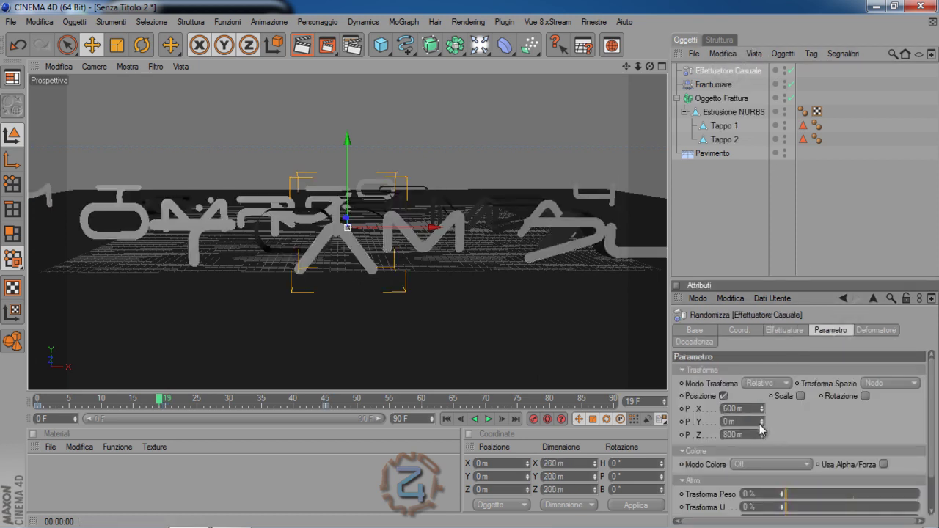
pyautogui.moveTo(763, 409); pyautogui.dragTo(763, 408)
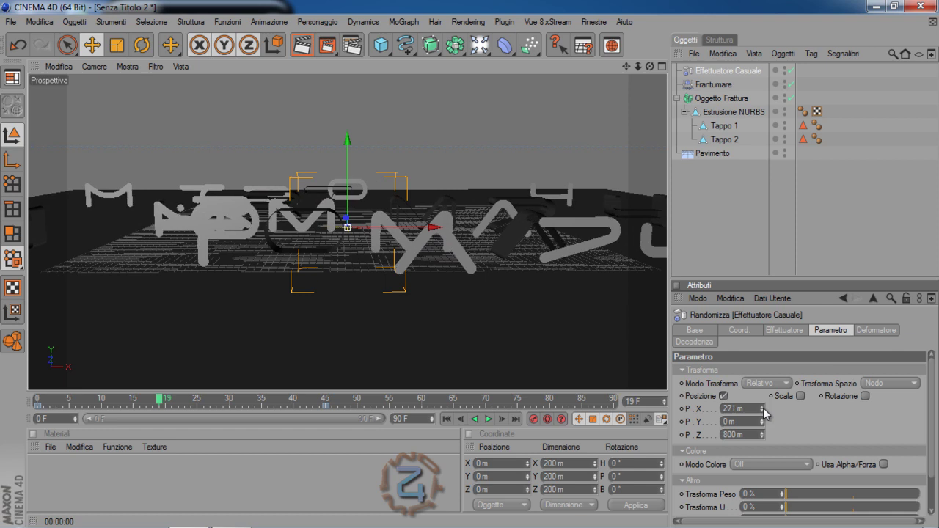
pyautogui.click(738, 409)
pyautogui.write('300')
pyautogui.press('Return')
# Replay and scrub the animation, then collapse Oggetto Frattura and select Frantumare.
pyautogui.click(448, 420)
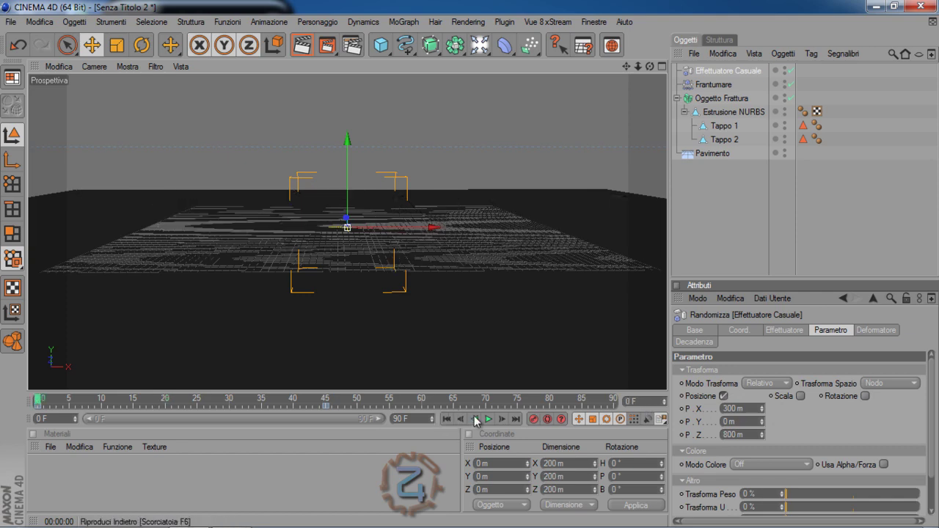
pyautogui.click(489, 419)
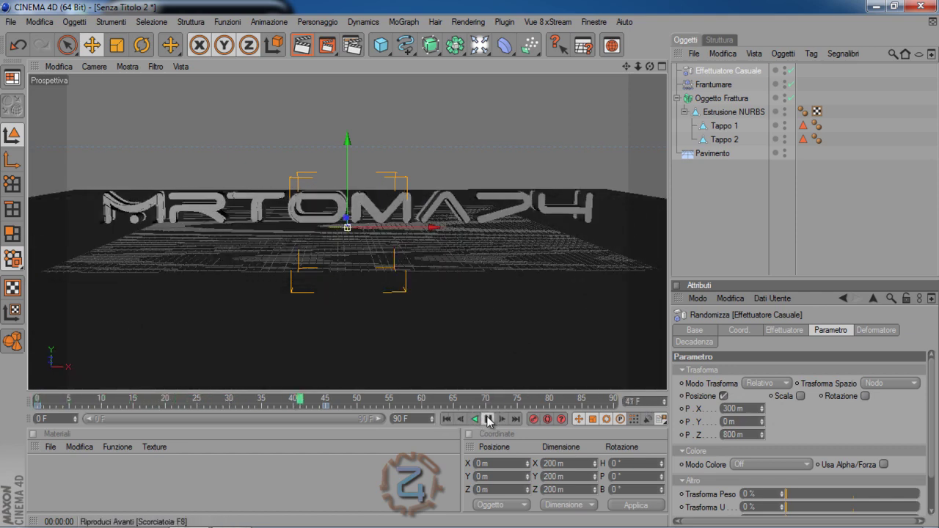
pyautogui.click(489, 420)
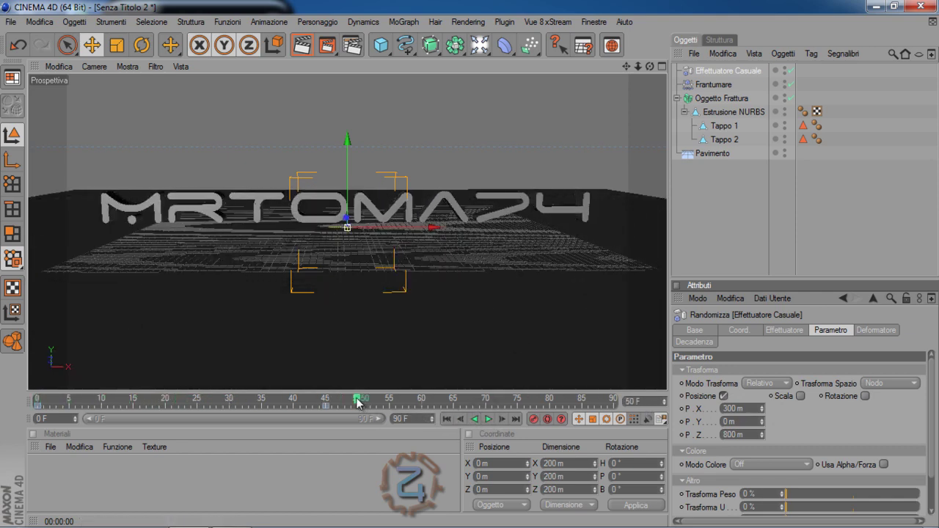
pyautogui.moveTo(358, 403)
pyautogui.mouseDown()
pyautogui.moveTo(315, 402)
pyautogui.moveTo(324, 407)
pyautogui.mouseUp()
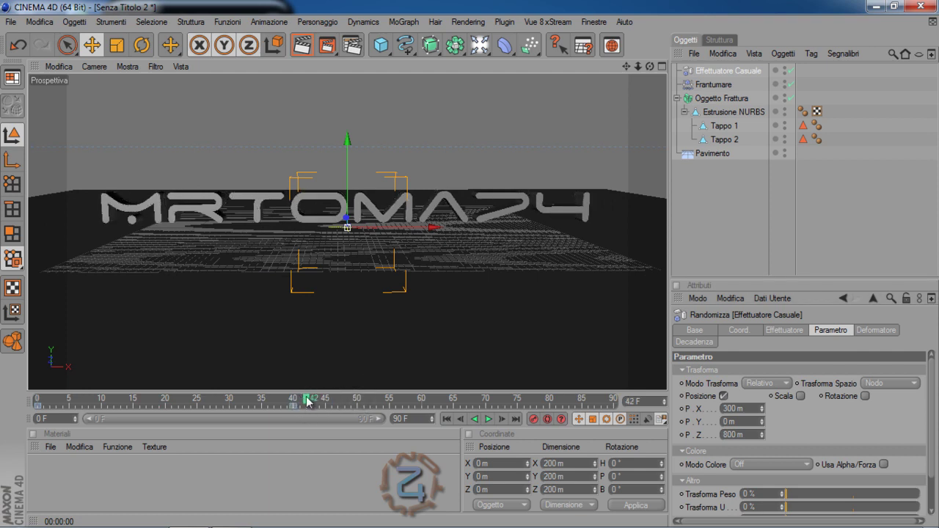
pyautogui.moveTo(307, 401)
pyautogui.mouseDown()
pyautogui.moveTo(170, 394)
pyautogui.moveTo(309, 384)
pyautogui.mouseUp()
pyautogui.click(678, 98)
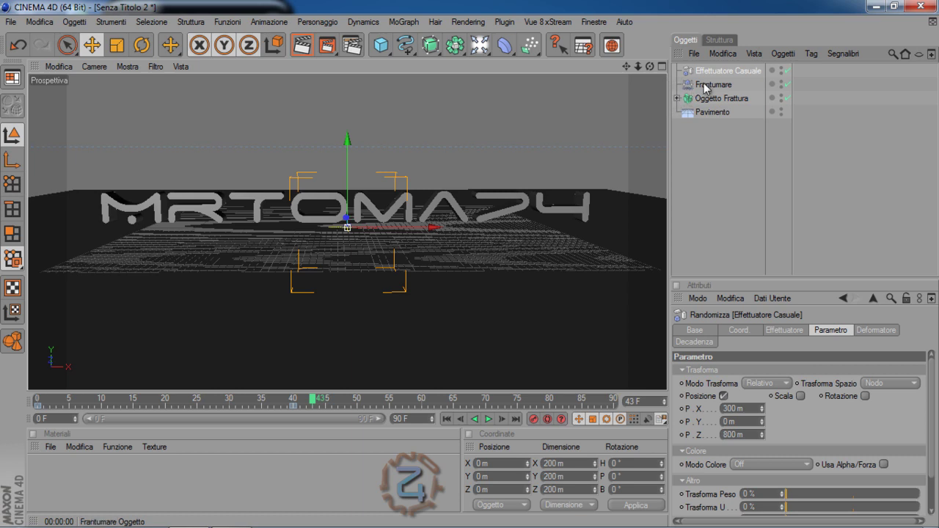
pyautogui.click(704, 83)
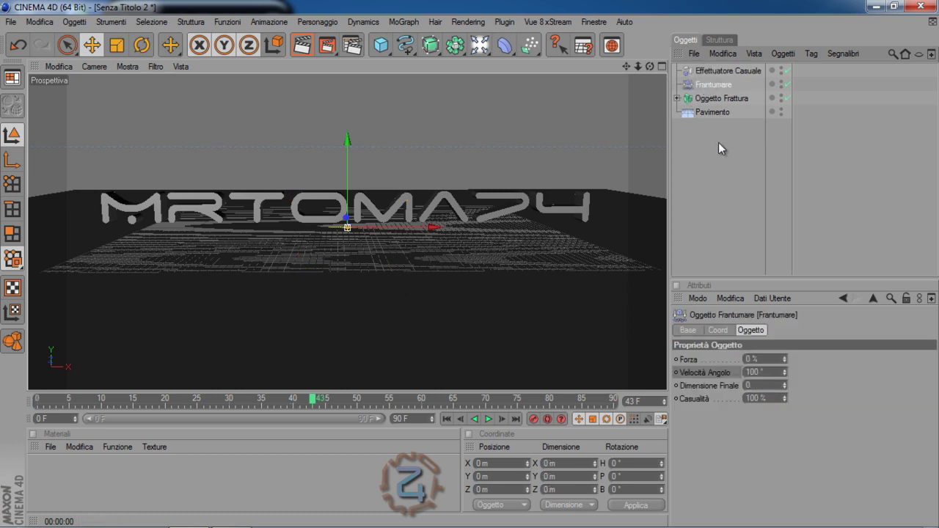
# Add an Oggetto Testo, change its text to 'video' and set the font to Terminator Real NFI.
pyautogui.click(406, 22)
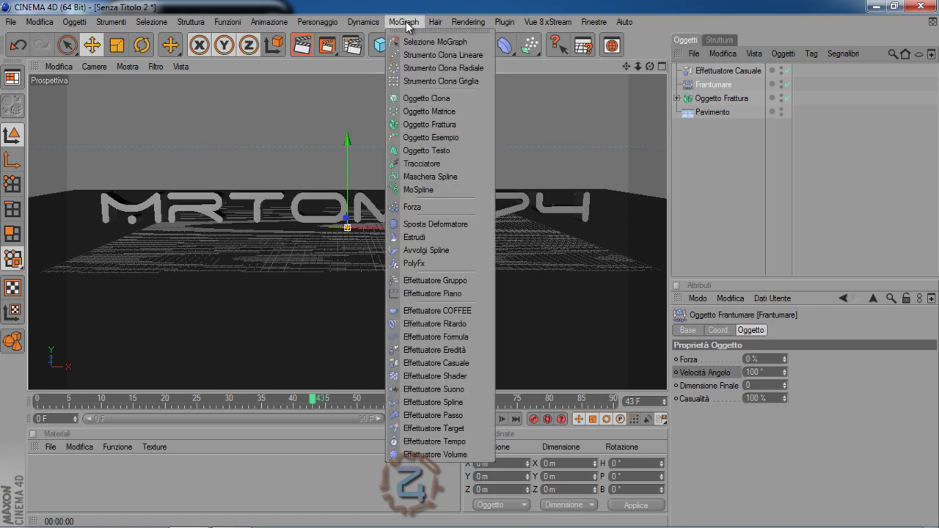
pyautogui.click(426, 150)
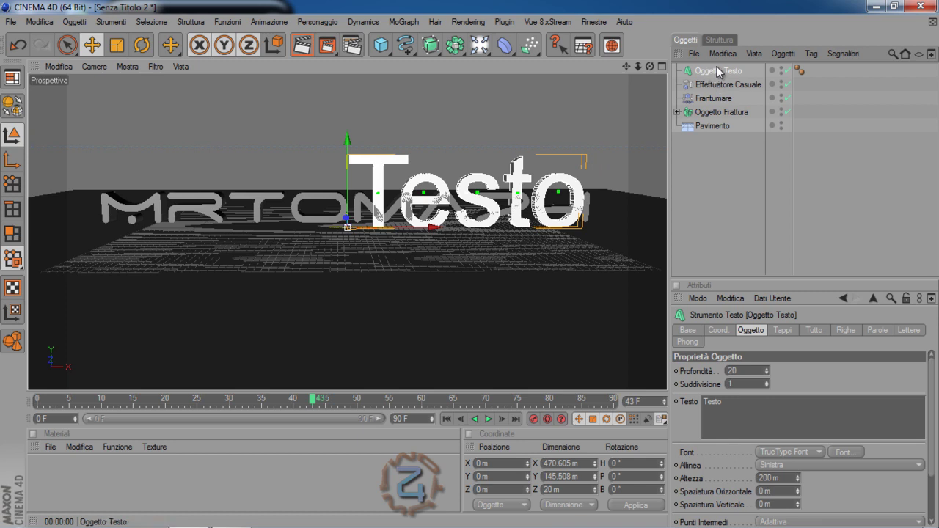
pyautogui.doubleClick(728, 400)
pyautogui.write('video')
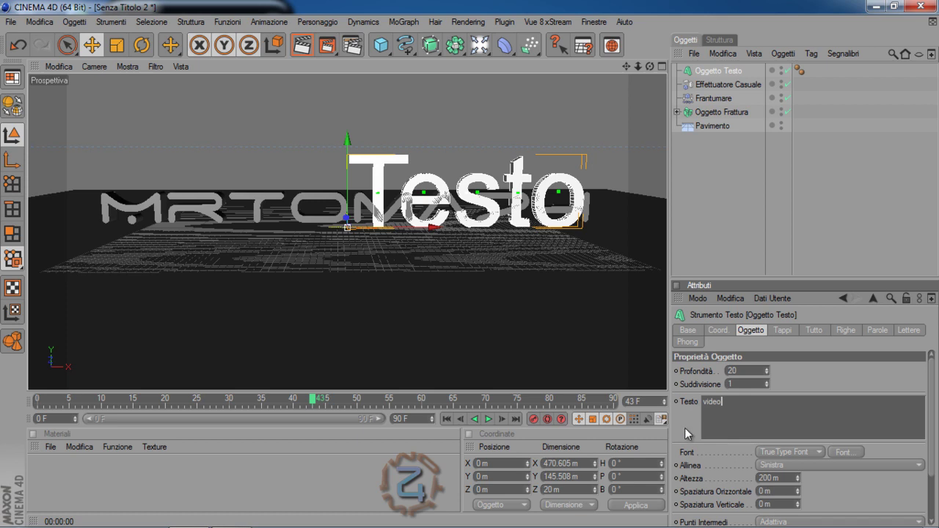
pyautogui.click(683, 435)
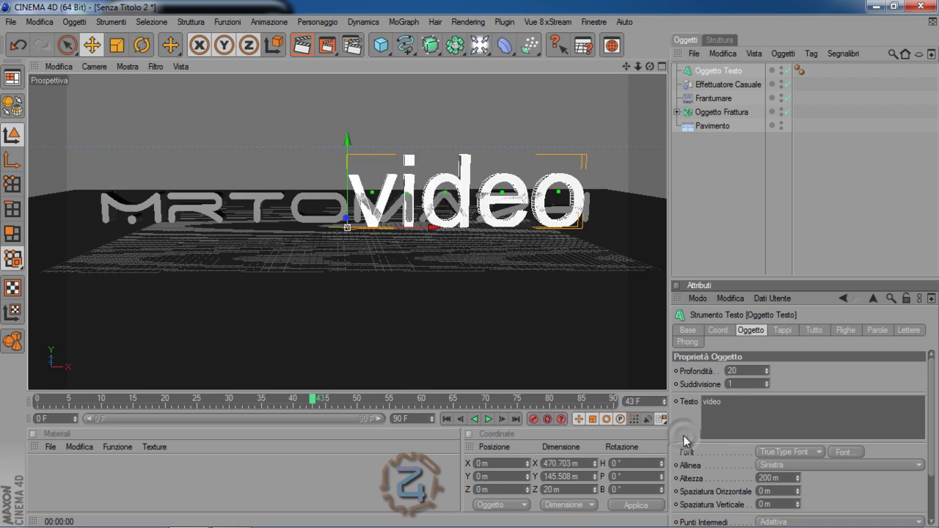
pyautogui.click(857, 456)
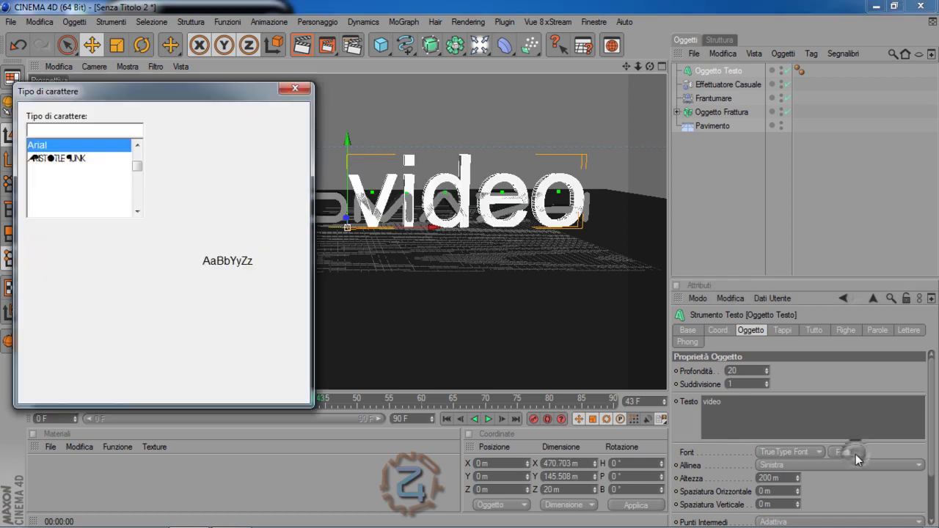
pyautogui.click(80, 184)
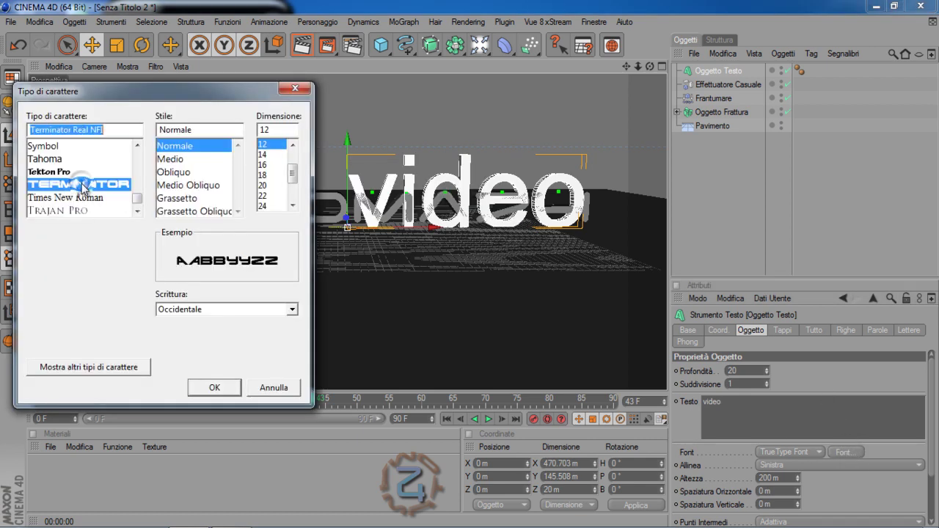
pyautogui.click(209, 384)
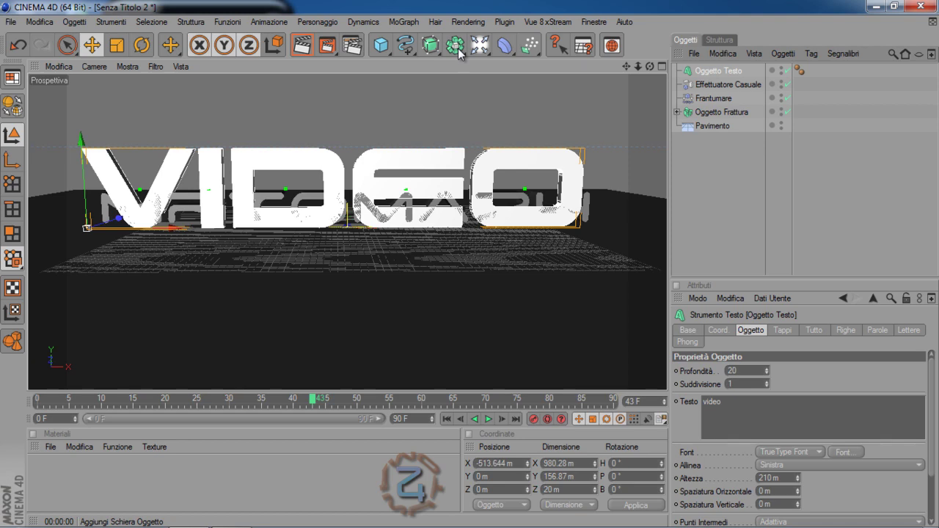
# Create an Oggetto Clona, parent the text object under it and set Conta to 1.
pyautogui.click(404, 22)
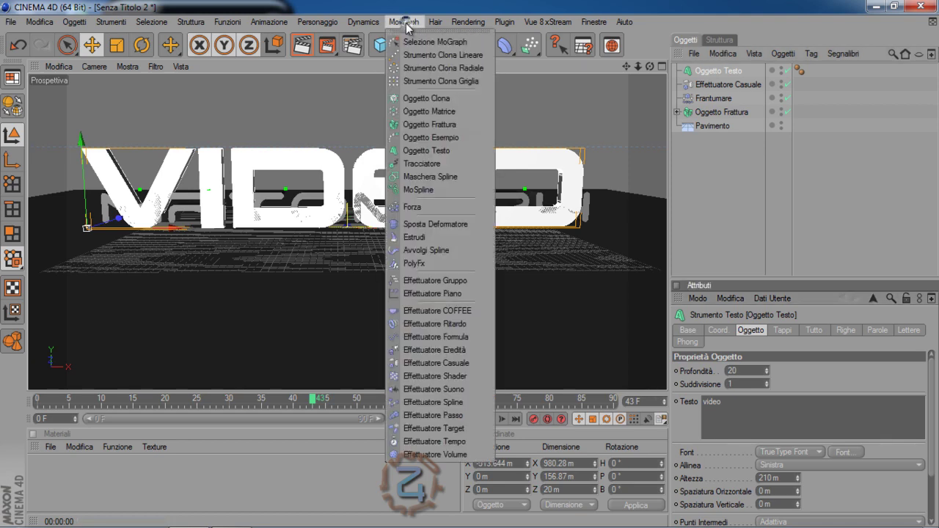
pyautogui.click(420, 100)
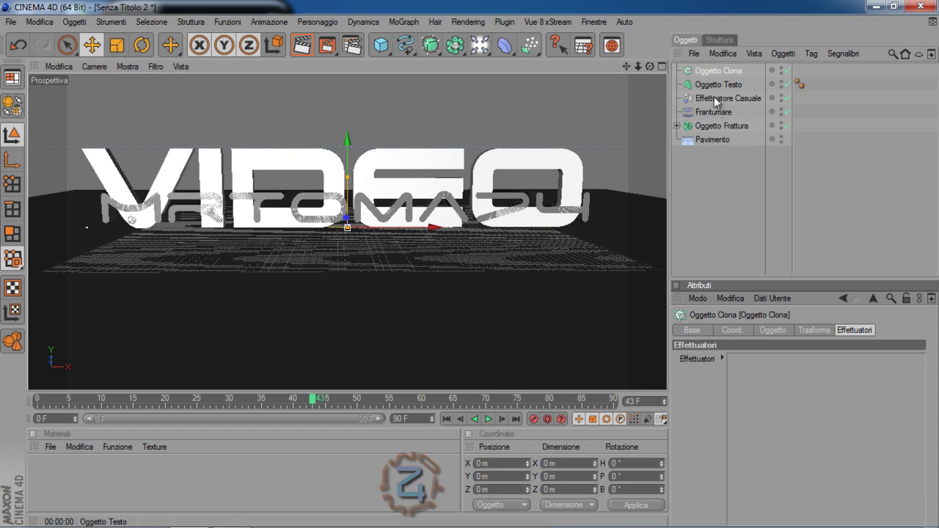
pyautogui.moveTo(714, 85); pyautogui.dragTo(711, 71)
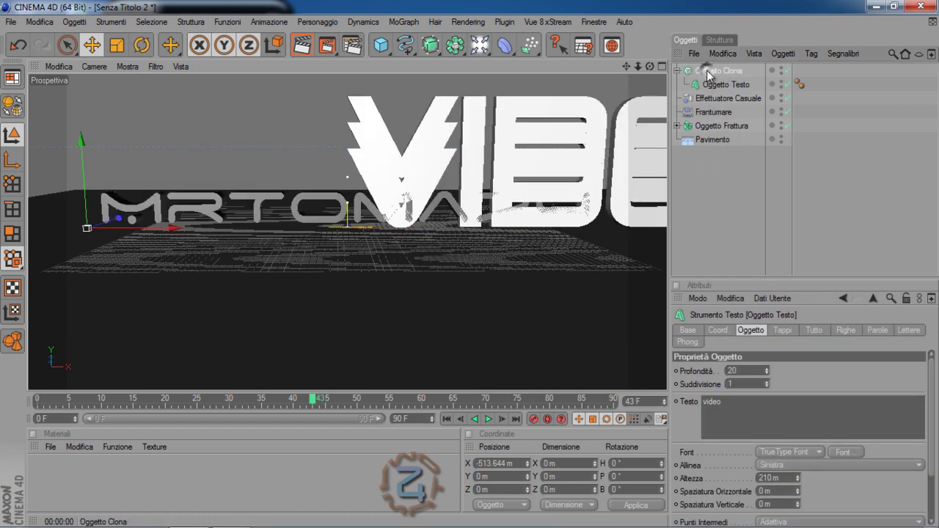
pyautogui.click(711, 71)
pyautogui.click(770, 330)
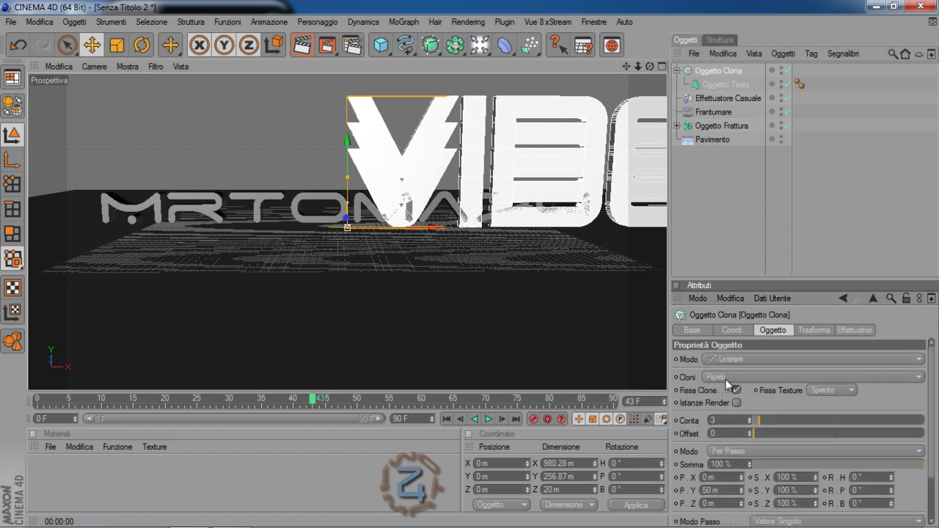
pyautogui.moveTo(760, 422); pyautogui.dragTo(755, 420)
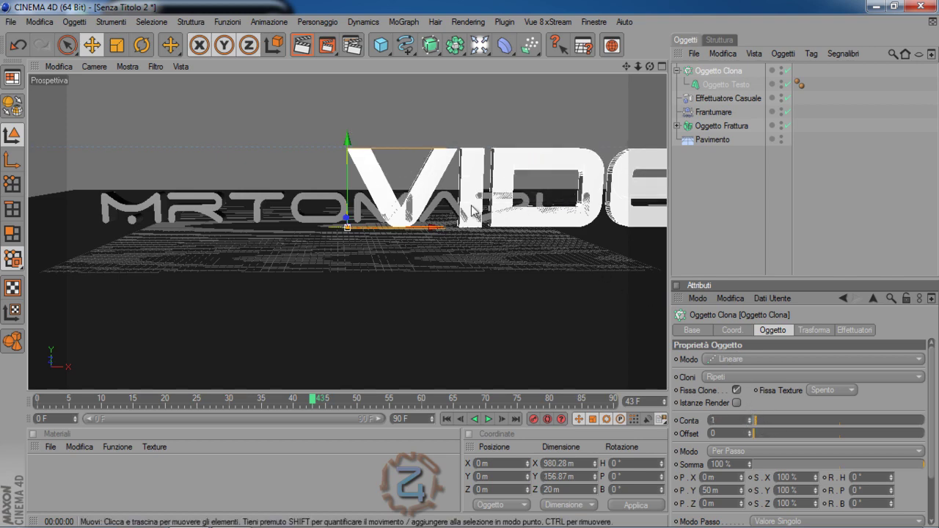
# Move the clone left to about -512 m and raise it about 342 m above the floor.
pyautogui.moveTo(435, 227); pyautogui.dragTo(206, 228)
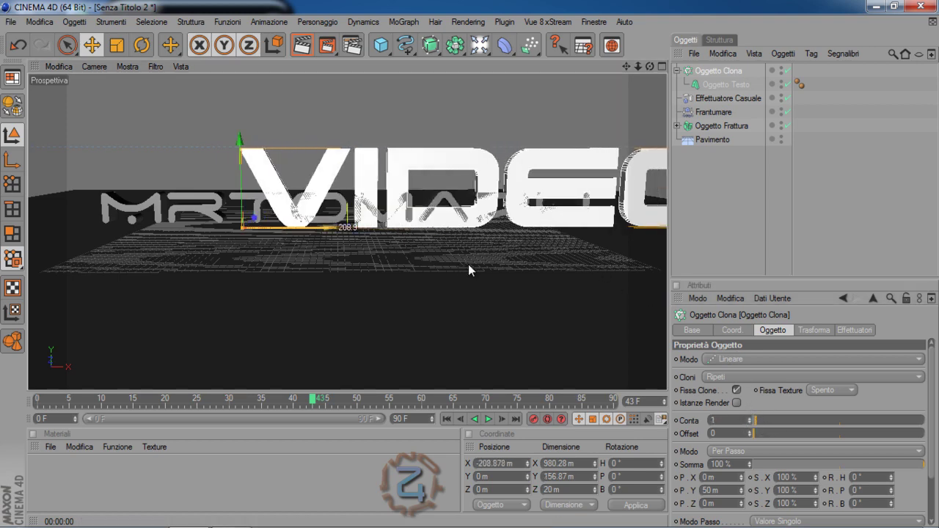
pyautogui.moveTo(468, 268); pyautogui.dragTo(471, 270)
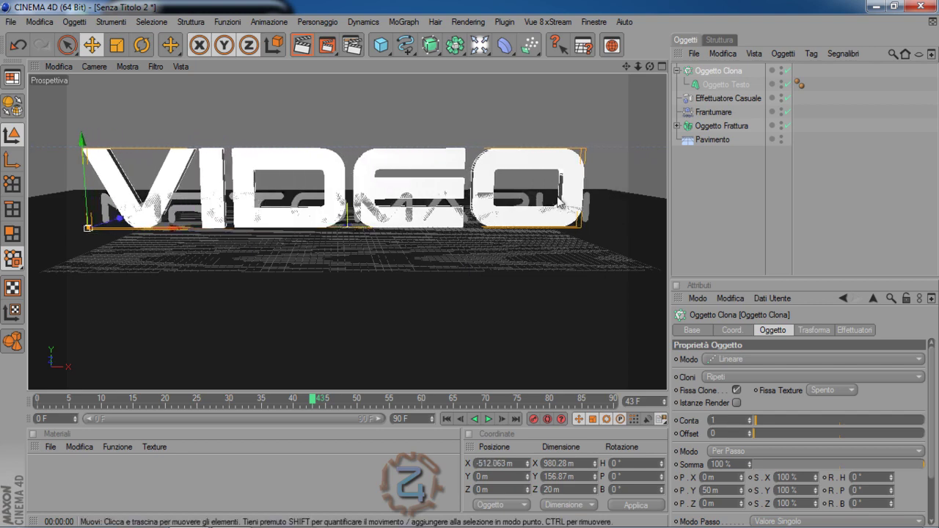
pyautogui.moveTo(626, 66); pyautogui.dragTo(470, 266)
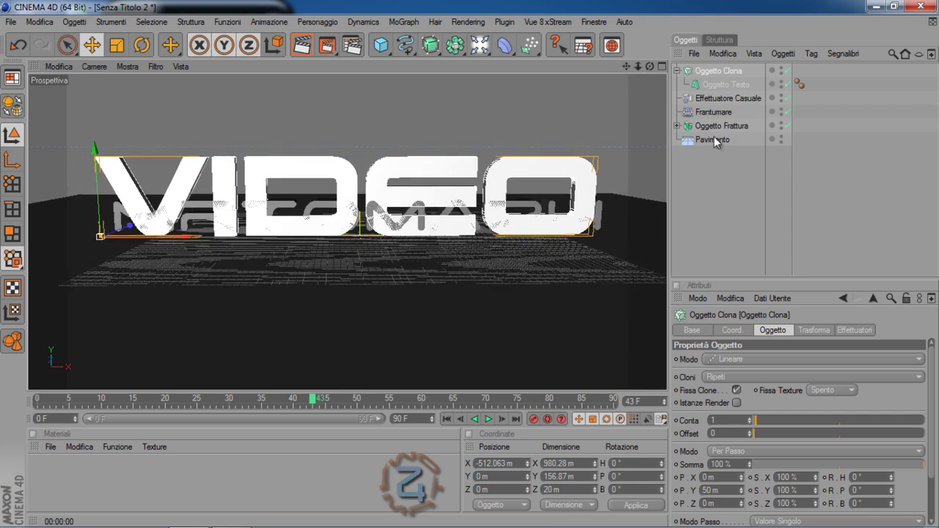
pyautogui.moveTo(470, 271); pyautogui.dragTo(470, 263)
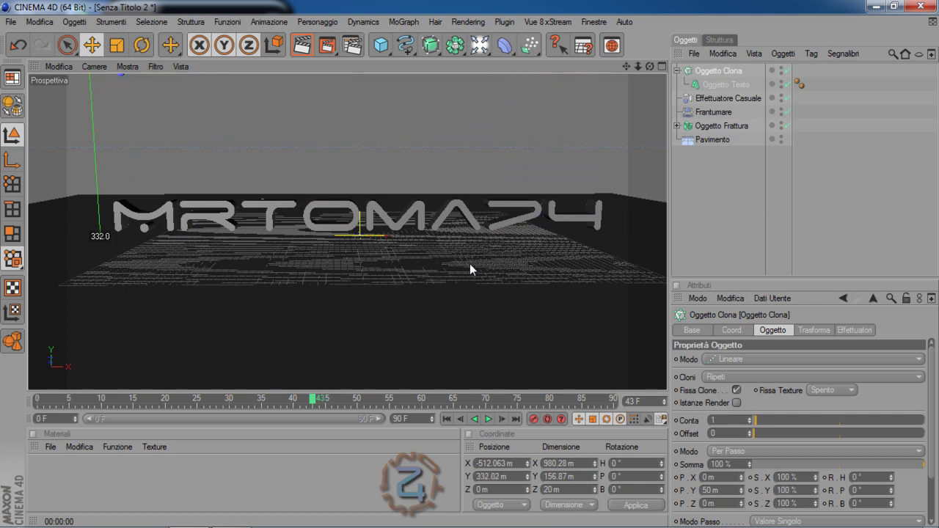
pyautogui.moveTo(470, 266); pyautogui.dragTo(470, 266)
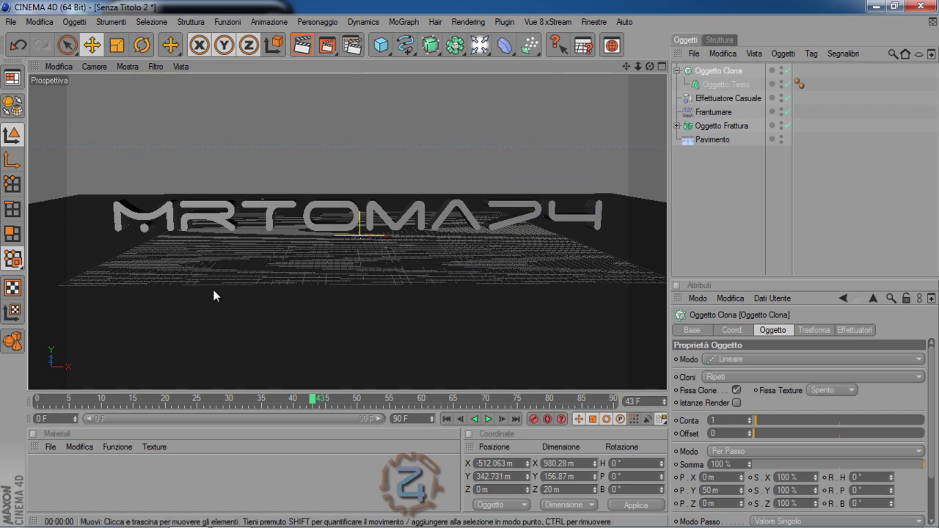
pyautogui.moveTo(312, 398)
pyautogui.mouseDown()
pyautogui.moveTo(123, 389)
pyautogui.moveTo(316, 386)
pyautogui.mouseUp()
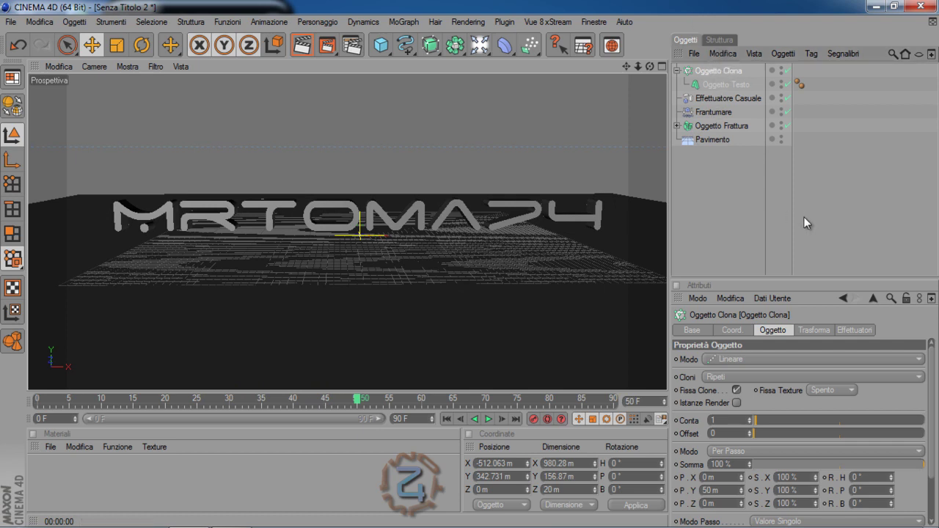
# Add a second Random effector and show the clone object's effector list.
pyautogui.click(678, 71)
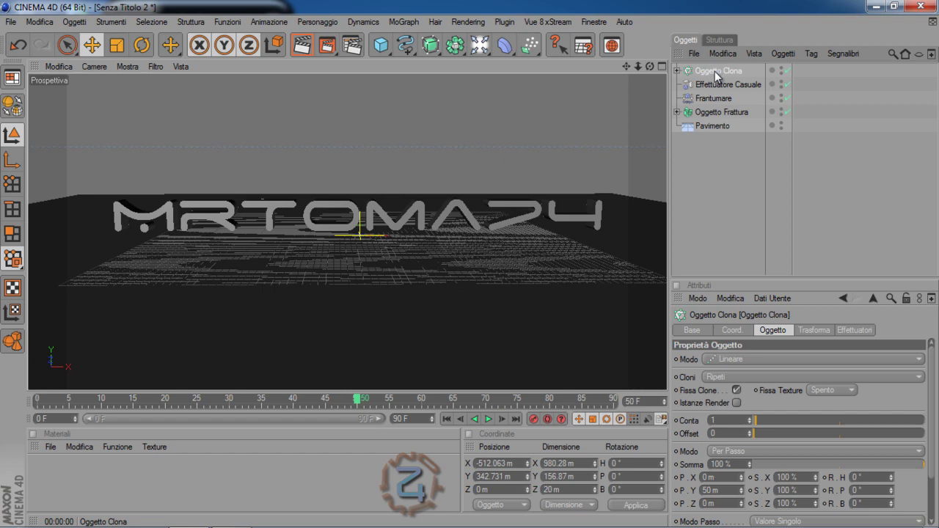
pyautogui.click(402, 23)
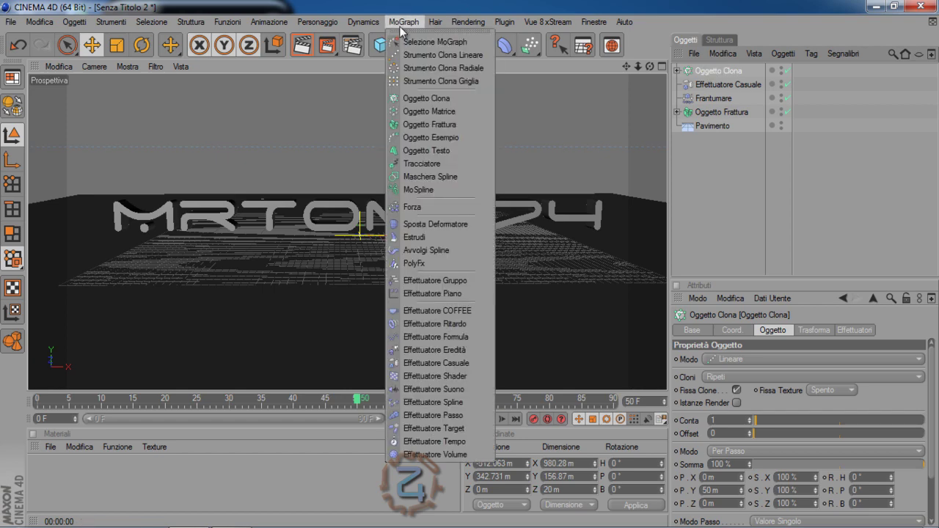
pyautogui.click(419, 363)
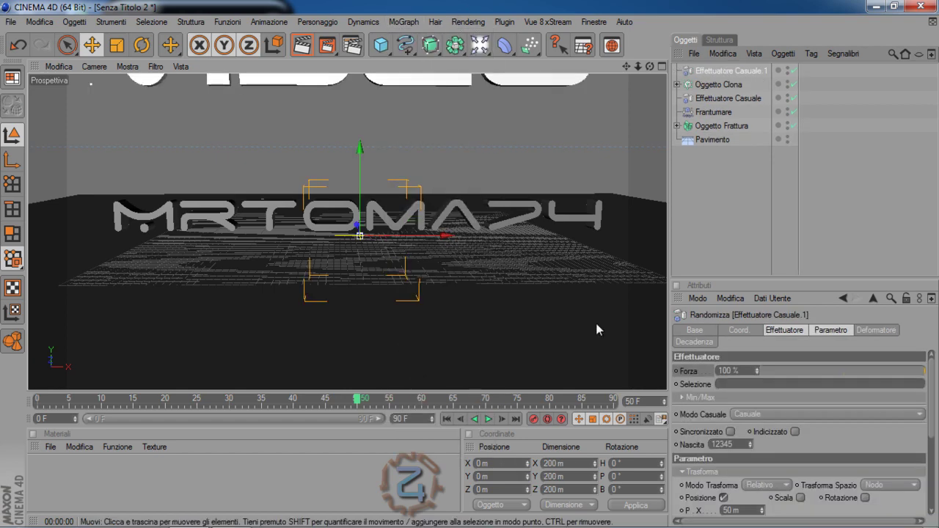
pyautogui.click(715, 85)
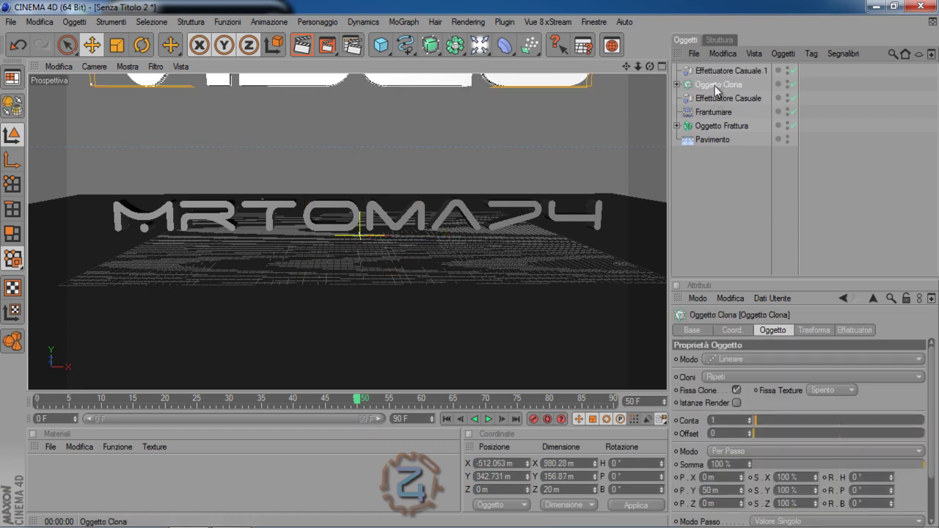
pyautogui.click(859, 331)
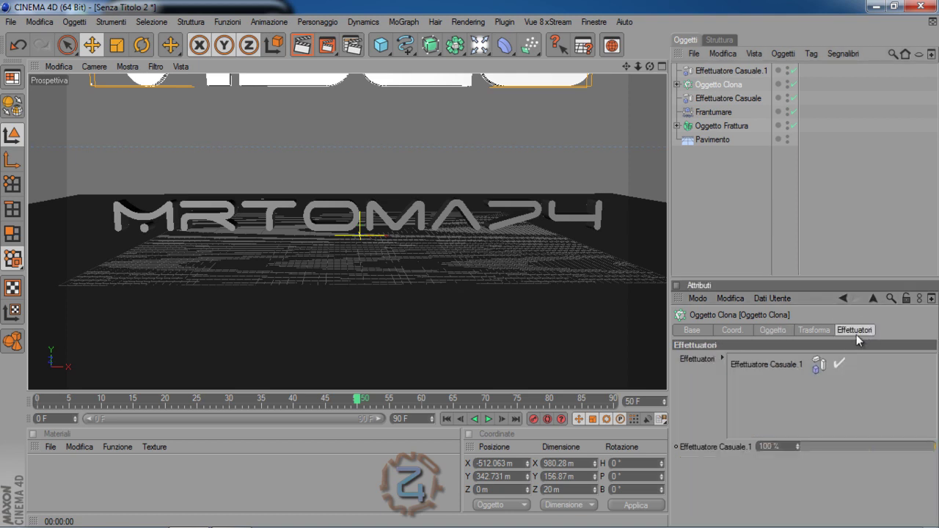
# Reduce Effettuatore Casuale.1's X offset and its Y offset to 21 m, then reselect Oggetto Clona.
pyautogui.click(699, 71)
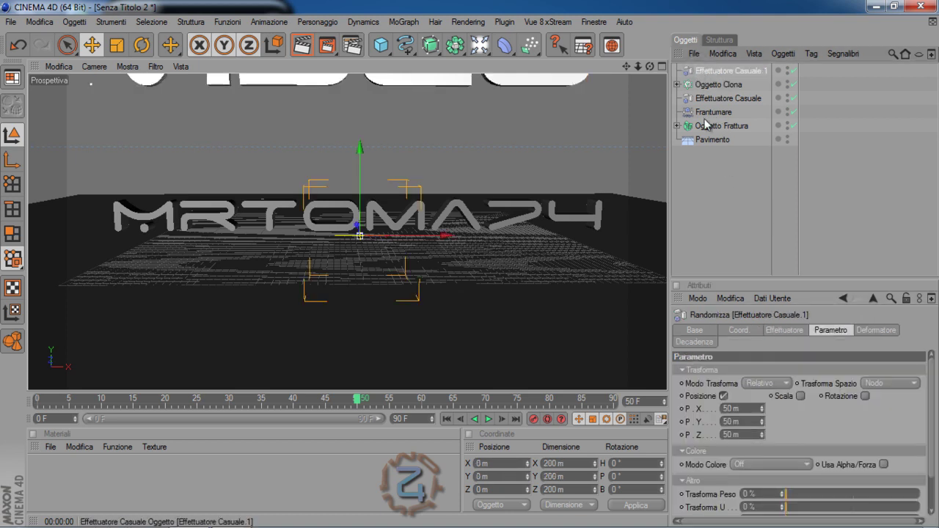
pyautogui.moveTo(763, 408); pyautogui.dragTo(762, 406)
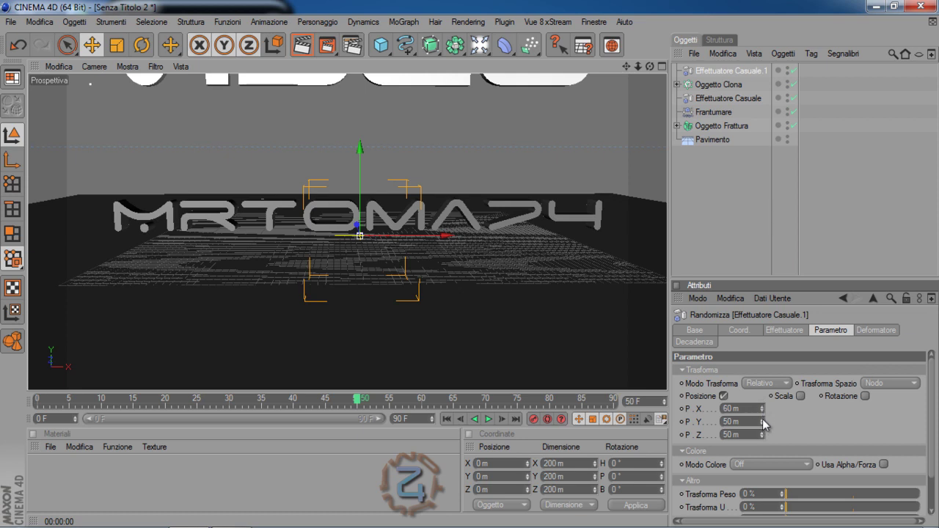
pyautogui.moveTo(763, 419); pyautogui.dragTo(762, 422)
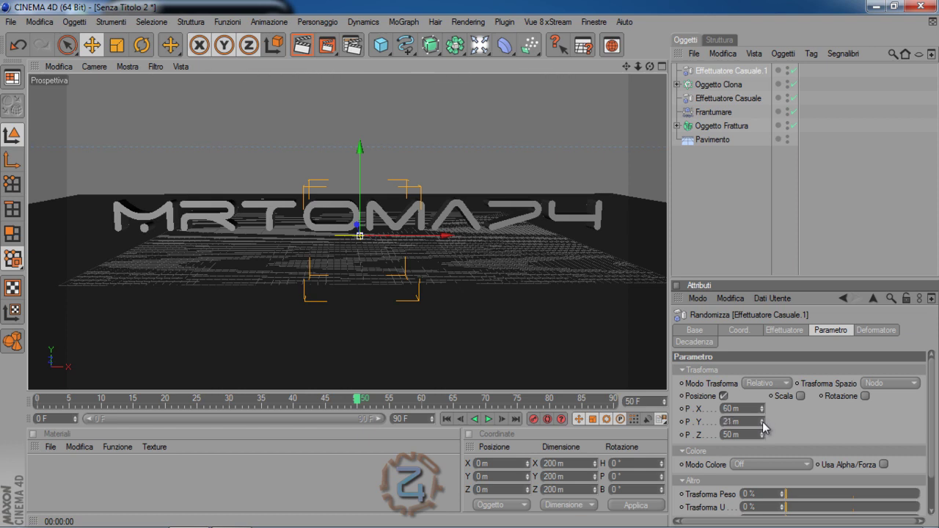
pyautogui.click(718, 87)
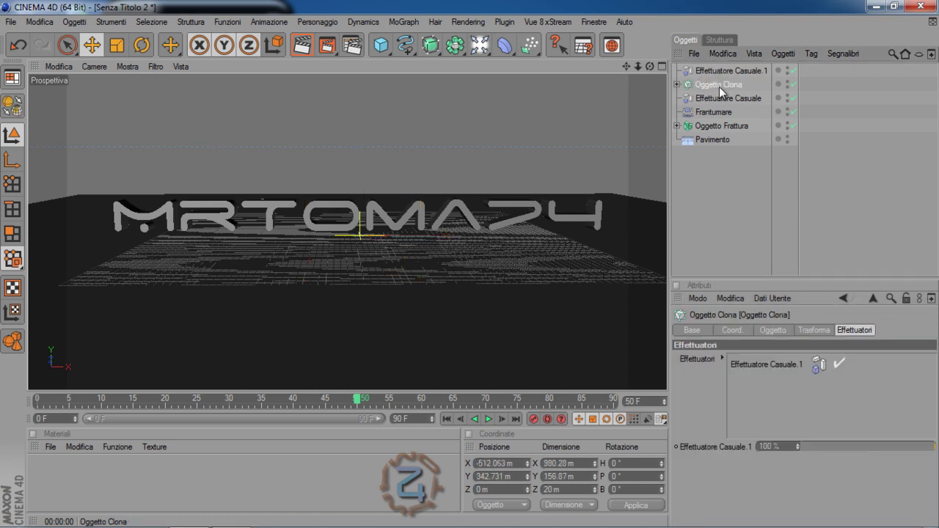
# Add a Corpo Rigido MoGraph tag to Oggetto Clona and to the Pavimento floor.
pyautogui.rightClick(720, 86)
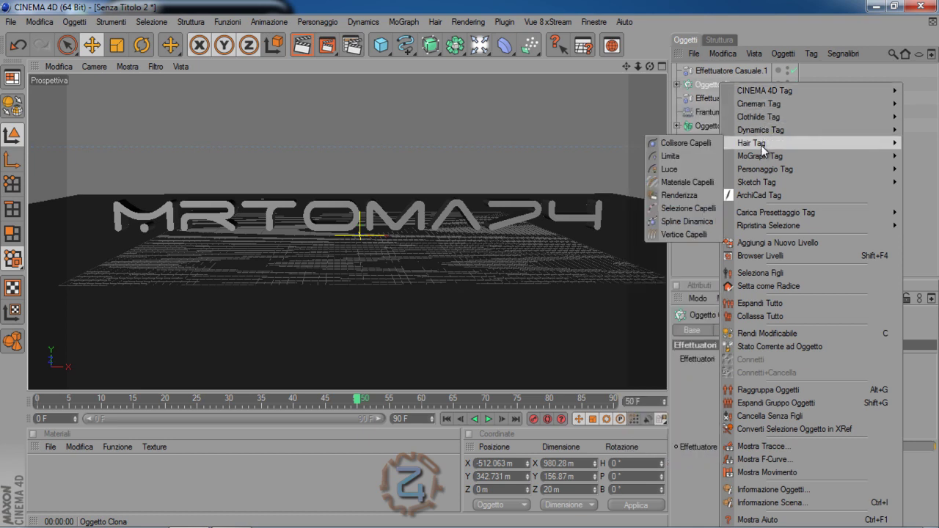
pyautogui.moveTo(760, 156)
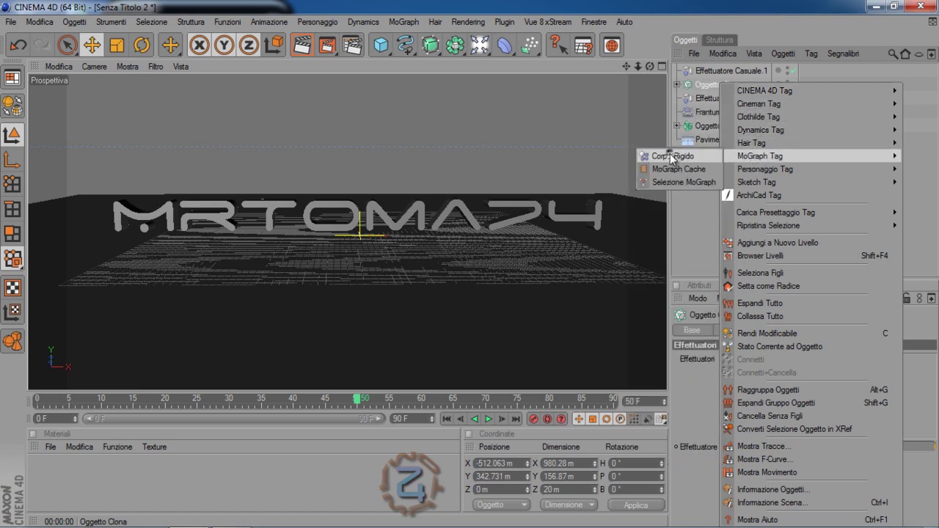
pyautogui.click(670, 156)
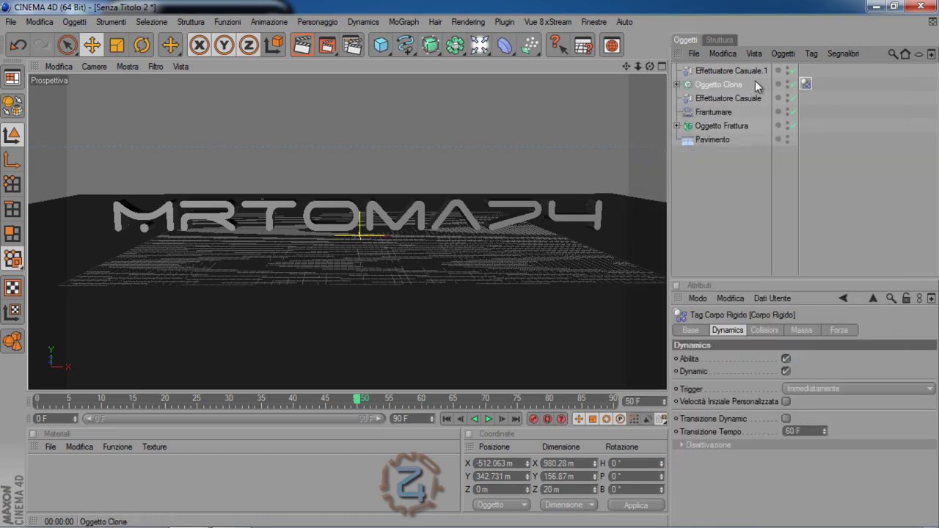
pyautogui.click(709, 141)
pyautogui.rightClick(713, 139)
pyautogui.moveTo(753, 156)
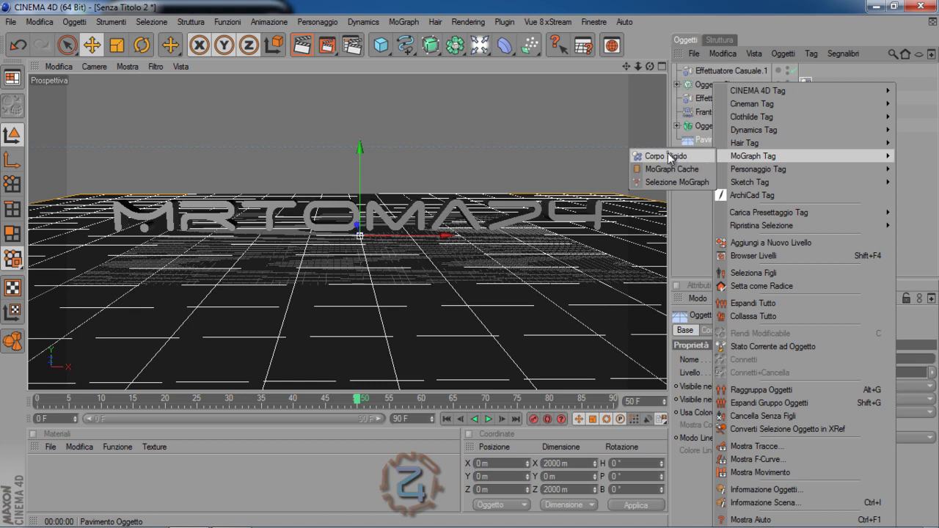
pyautogui.click(671, 157)
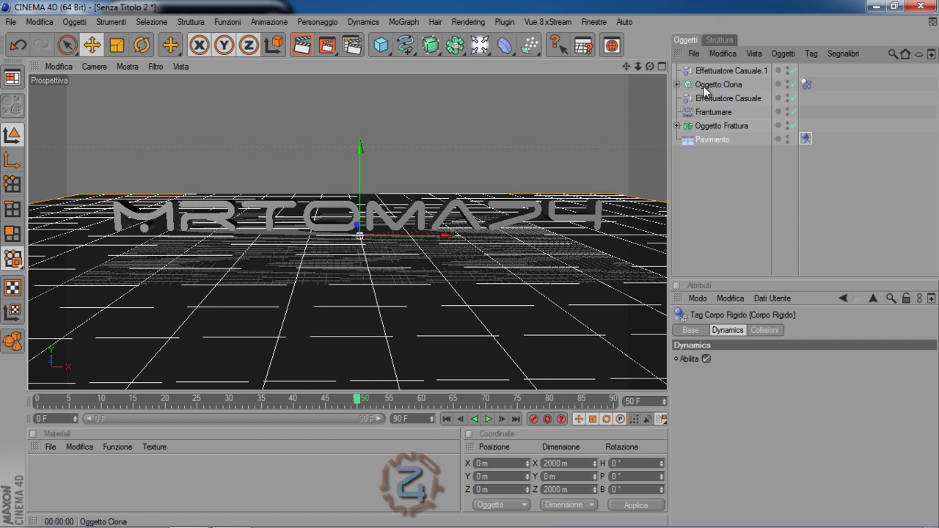
pyautogui.click(399, 23)
pyautogui.click(398, 23)
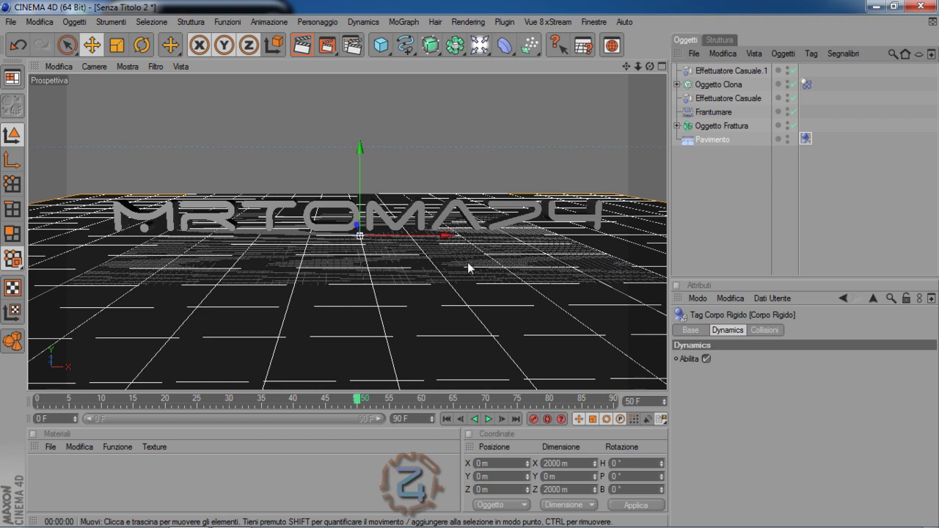
# Play the fall, then raise the VIDEO text object's Profondità from 20 to 50.
pyautogui.click(488, 419)
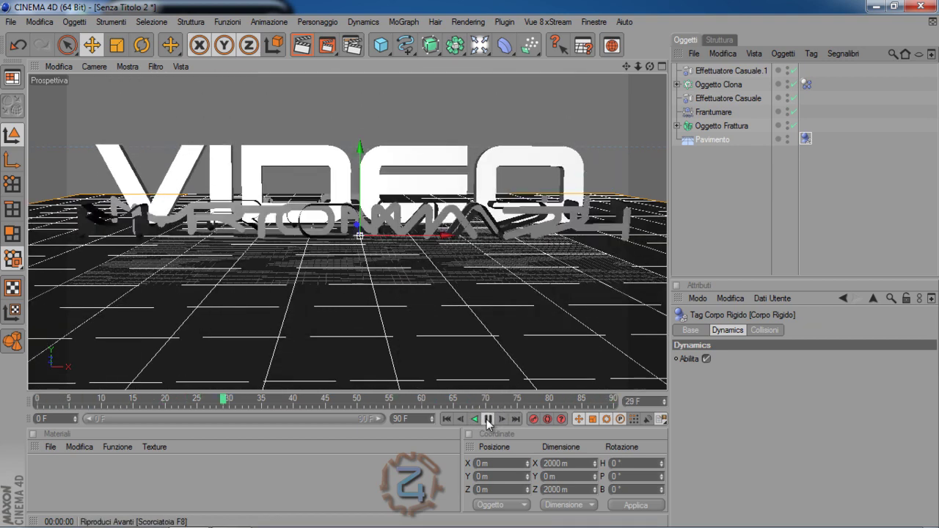
pyautogui.click(488, 419)
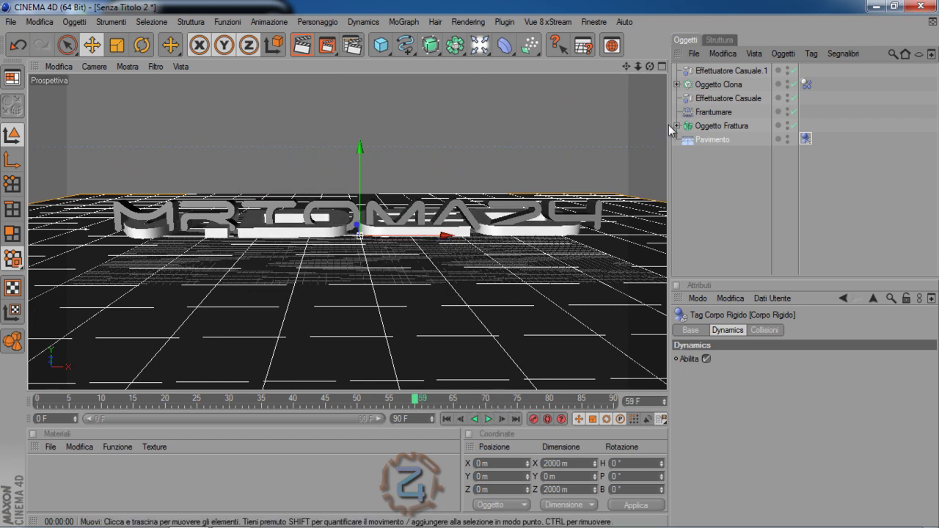
pyautogui.click(677, 85)
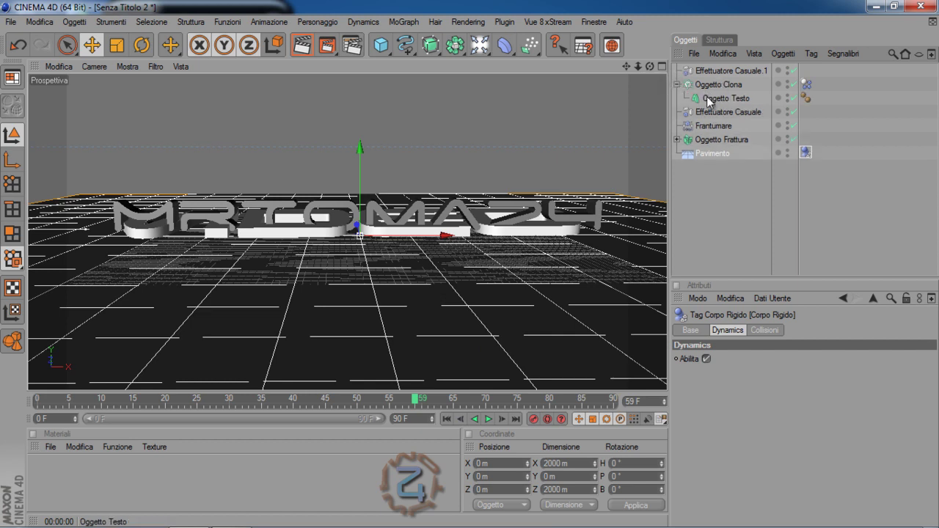
pyautogui.click(712, 98)
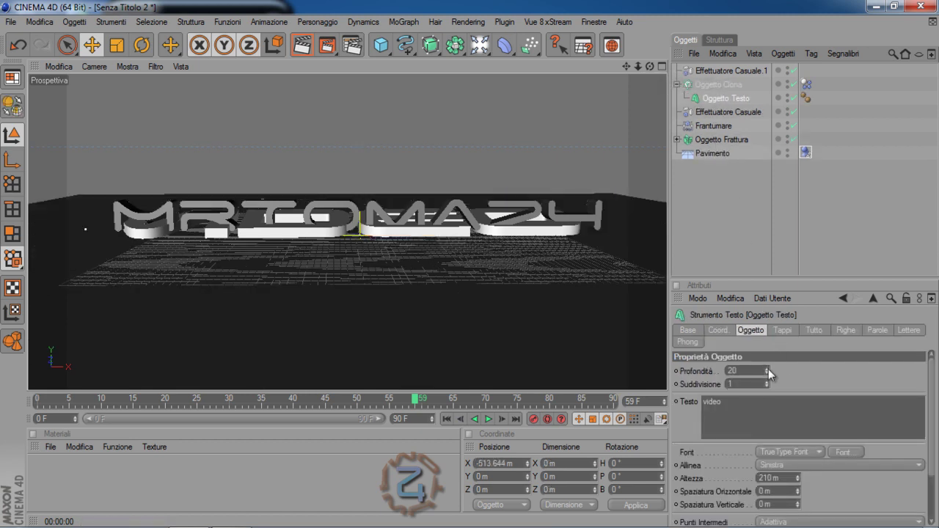
pyautogui.moveTo(769, 369); pyautogui.dragTo(769, 369)
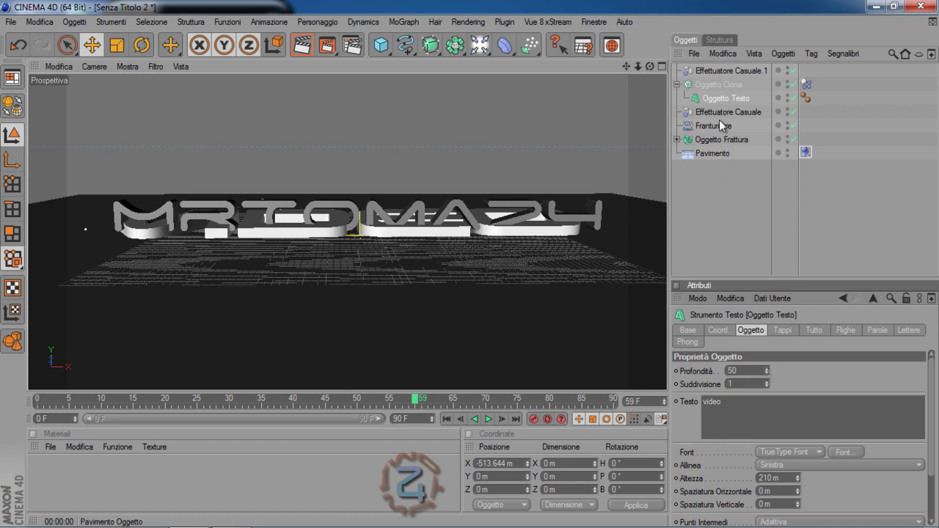
# Replay the animation from frame 0 and scrub to frame 50 to check the result.
pyautogui.click(704, 86)
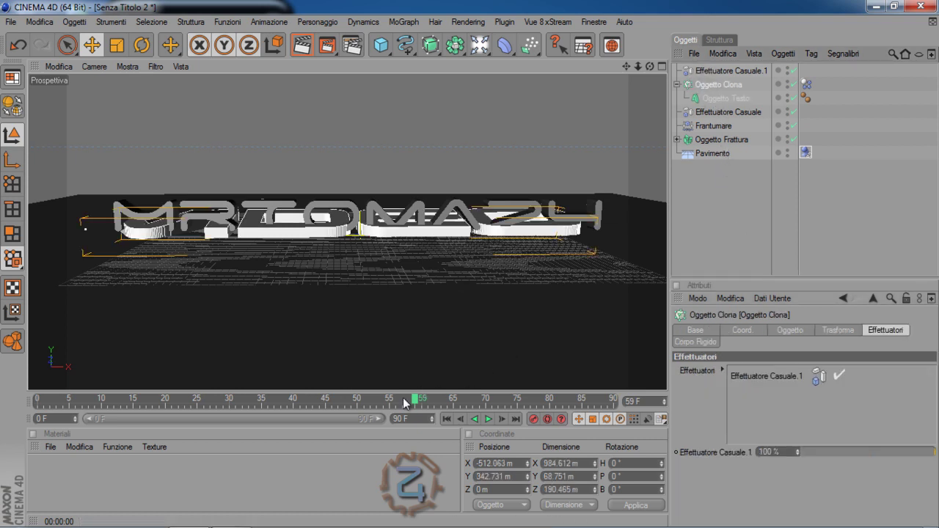
pyautogui.click(447, 418)
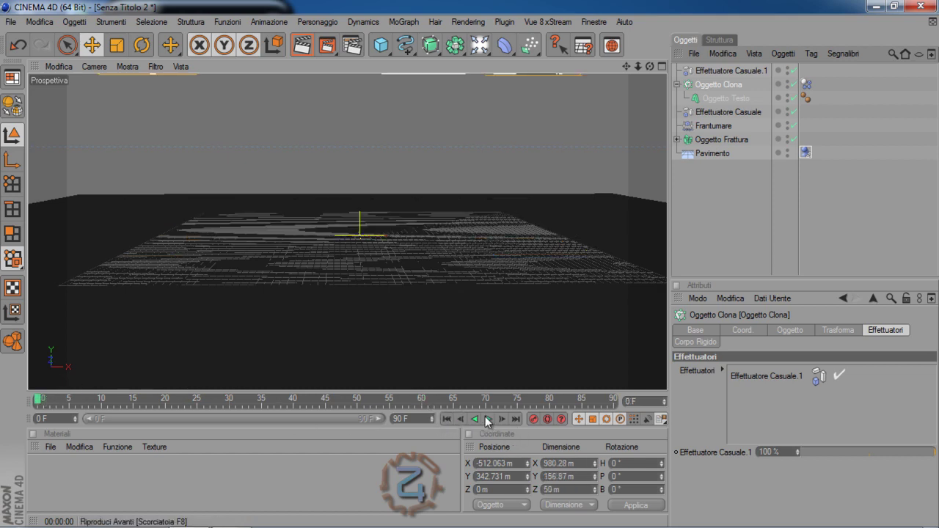
pyautogui.click(488, 419)
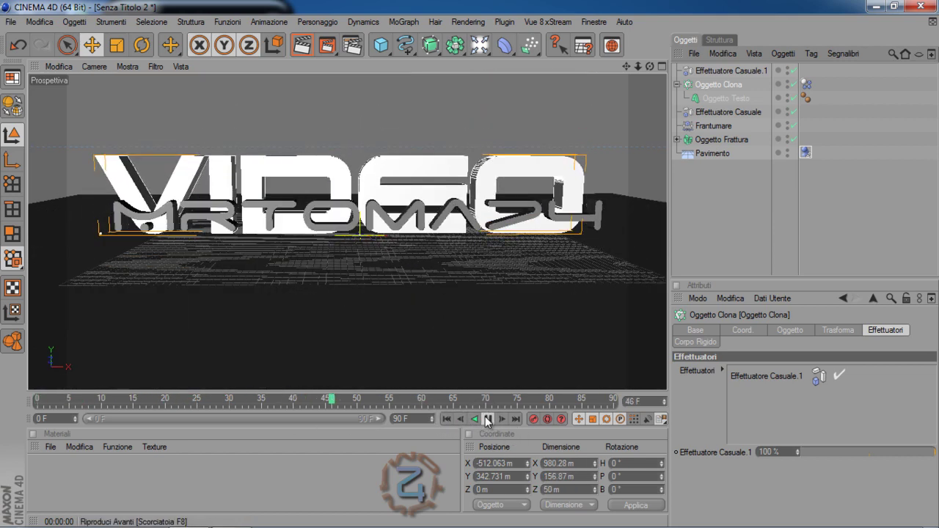
pyautogui.click(488, 419)
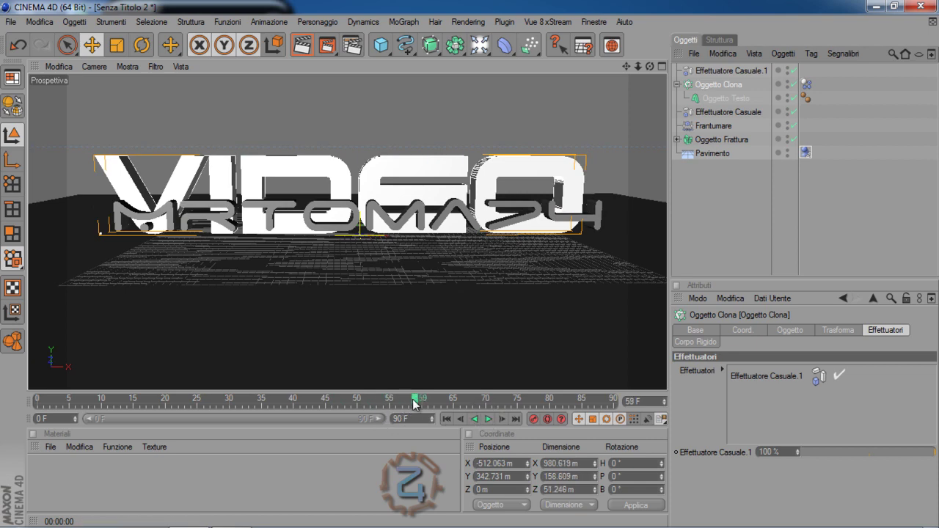
pyautogui.moveTo(414, 404)
pyautogui.mouseDown()
pyautogui.moveTo(97, 394)
pyautogui.moveTo(314, 382)
pyautogui.mouseUp()
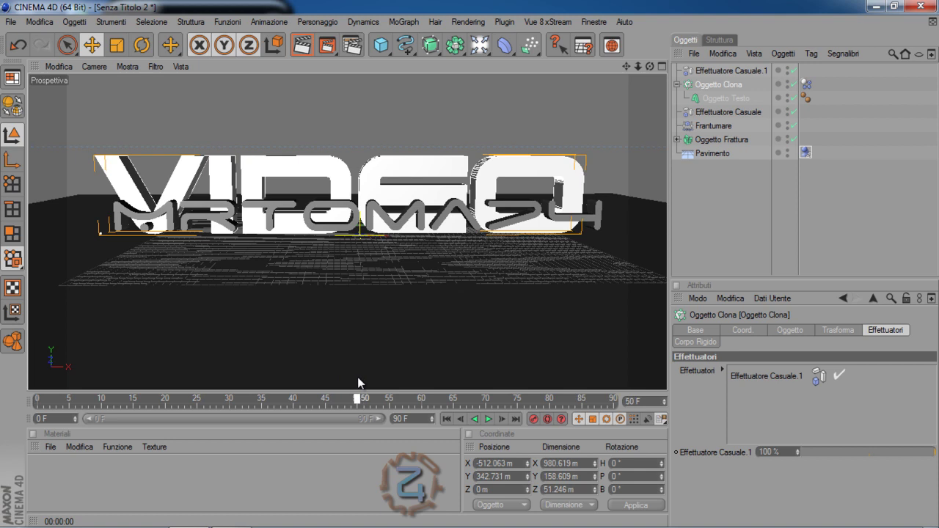
pyautogui.moveTo(359, 379); pyautogui.dragTo(358, 378)
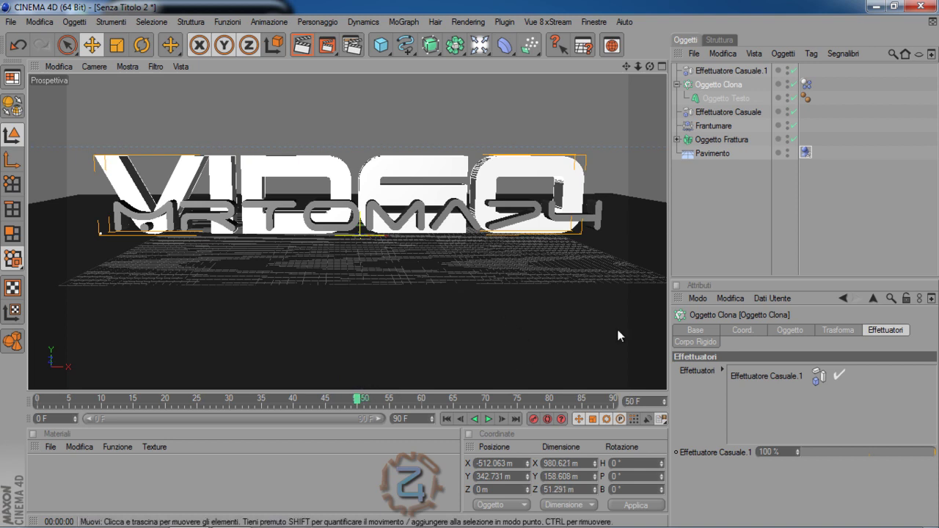
# Key the clone's Corpo Rigido Abilita unchecked at frame 50 and checked at frame 52.
pyautogui.click(805, 81)
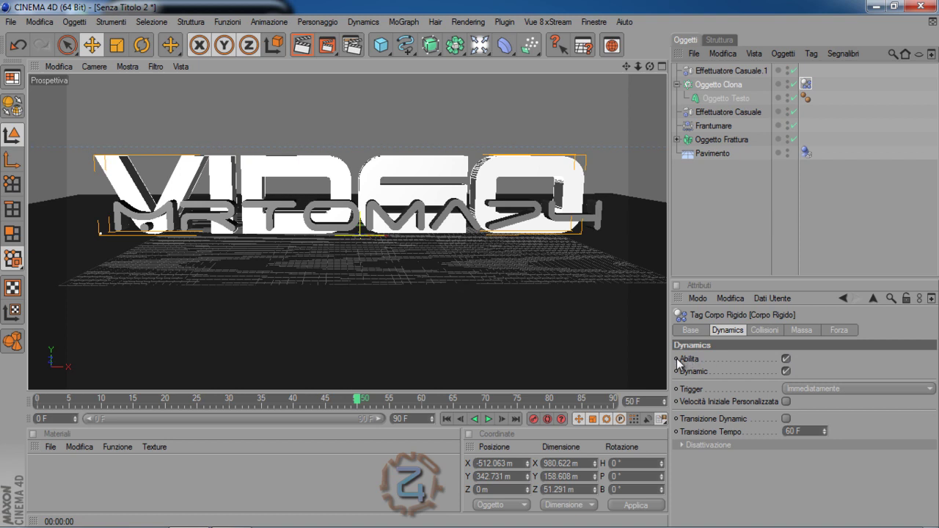
pyautogui.click(786, 359)
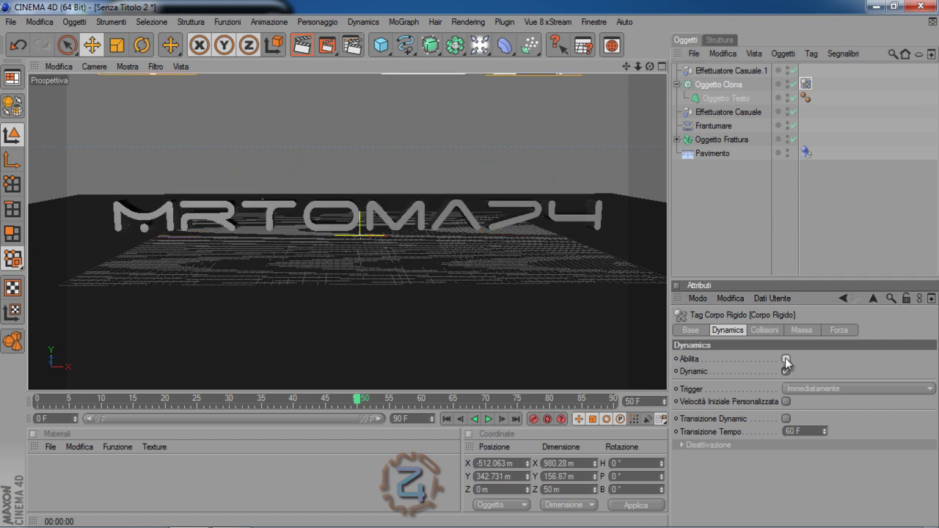
pyautogui.keyDown('ctrl'); pyautogui.click(676, 359); pyautogui.keyUp('ctrl')
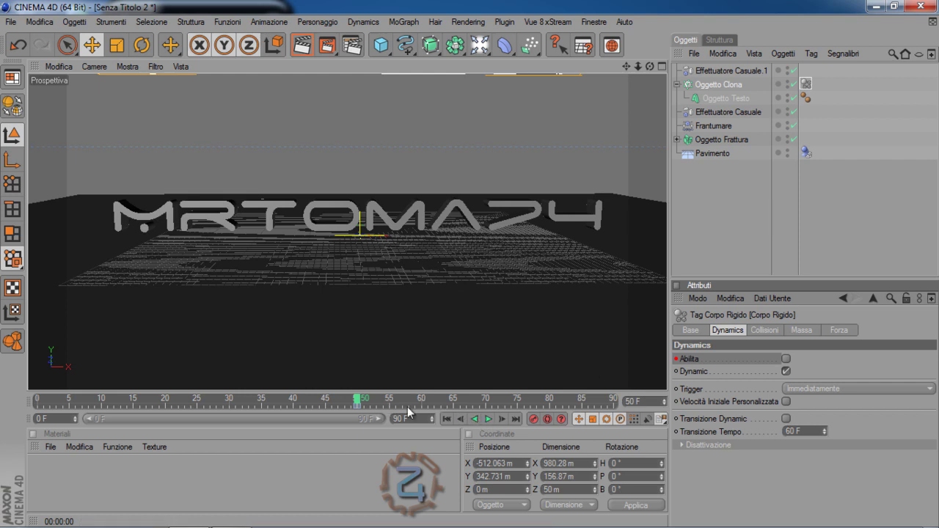
pyautogui.click(502, 420)
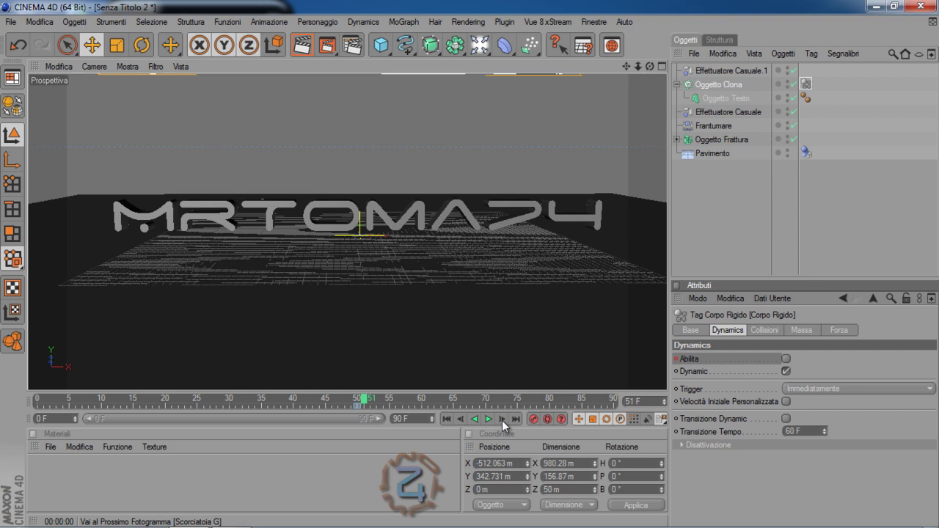
pyautogui.click(502, 421)
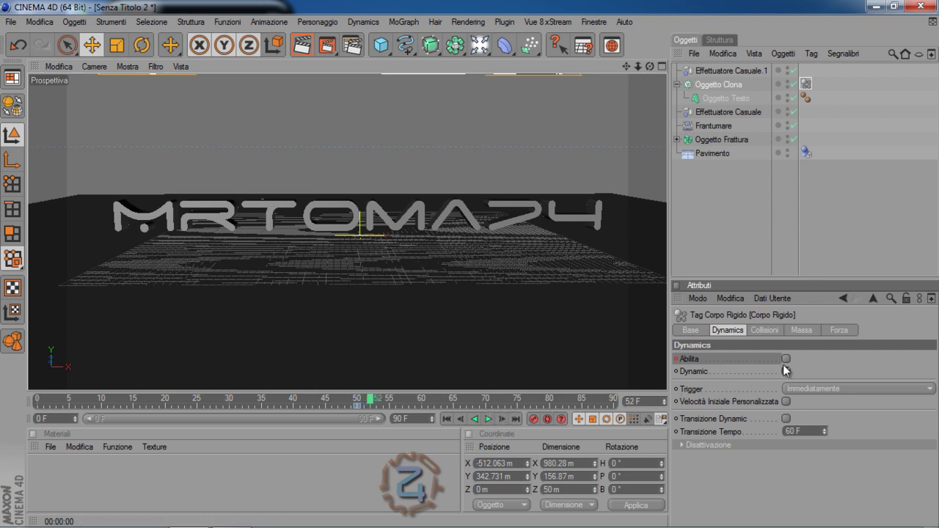
pyautogui.click(786, 359)
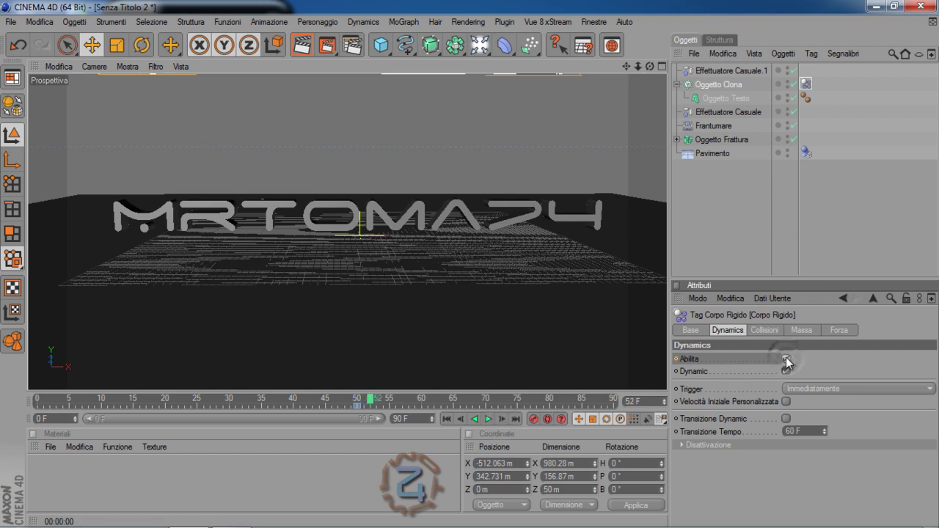
pyautogui.keyDown('ctrl'); pyautogui.click(677, 358); pyautogui.keyUp('ctrl')
# Replay the animation from frame 0 to test the dynamics timing, then rewind.
pyautogui.moveTo(371, 400)
pyautogui.mouseDown()
pyautogui.moveTo(260, 390)
pyautogui.moveTo(422, 398)
pyautogui.moveTo(308, 388)
pyautogui.mouseUp()
pyautogui.click(447, 419)
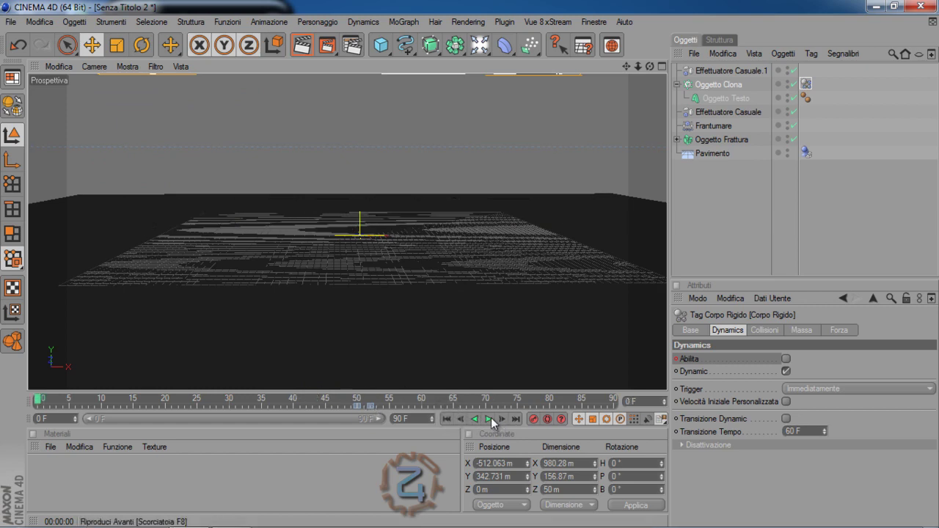
pyautogui.click(491, 418)
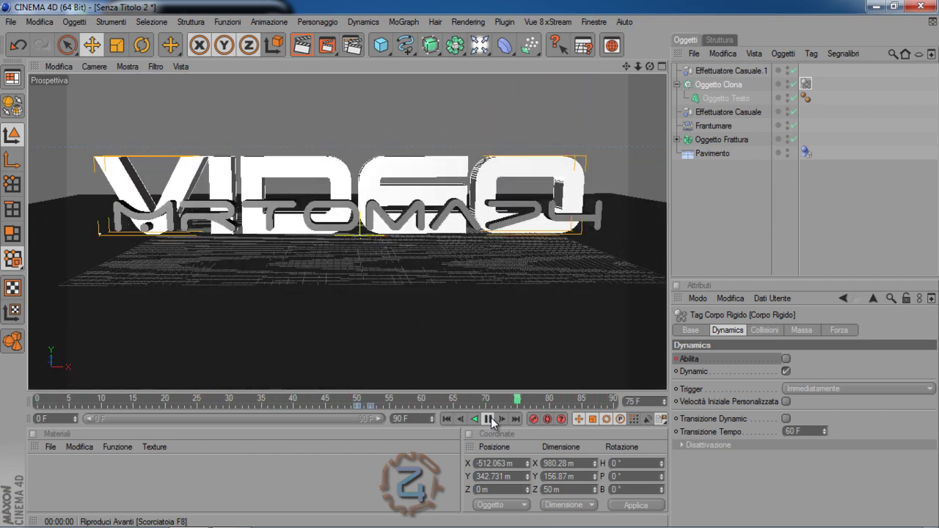
pyautogui.click(491, 418)
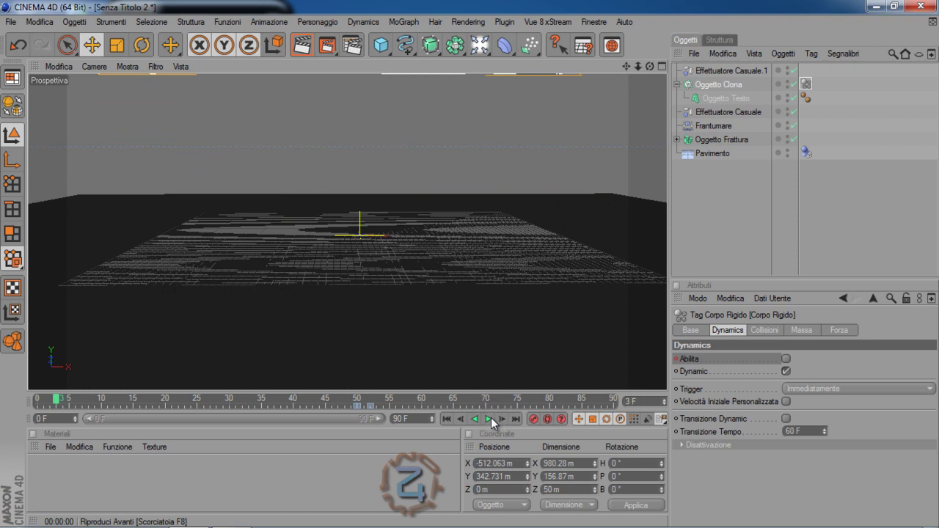
pyautogui.click(446, 418)
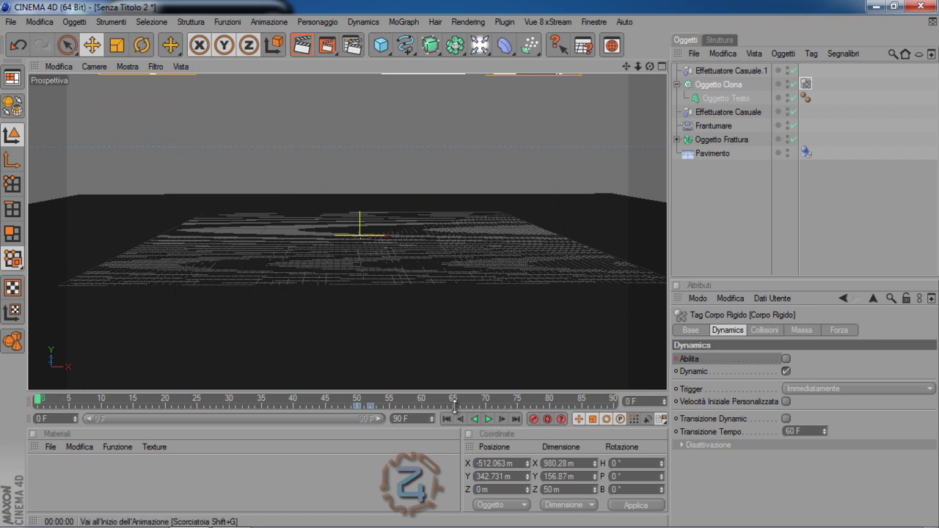
# Set Oggetto Clona's Trasforma P.Y position to 6 m.
pyautogui.click(718, 86)
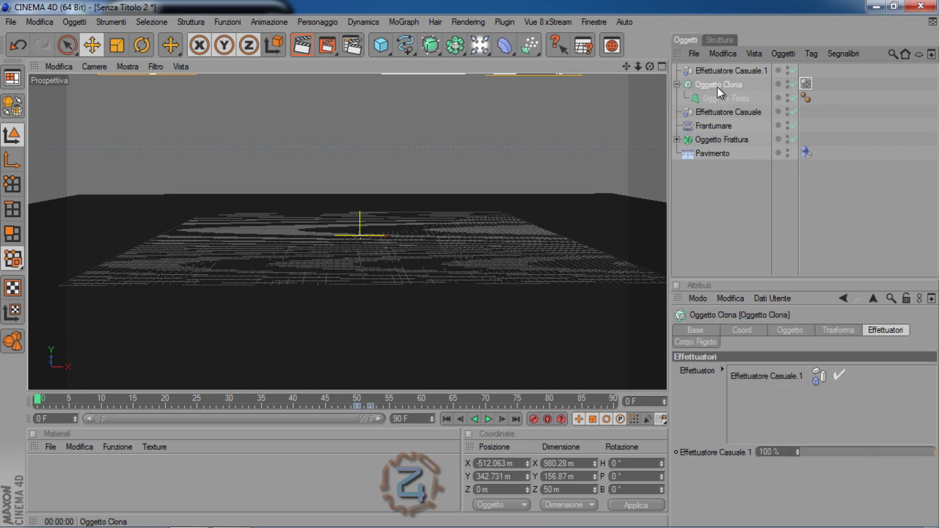
pyautogui.click(844, 335)
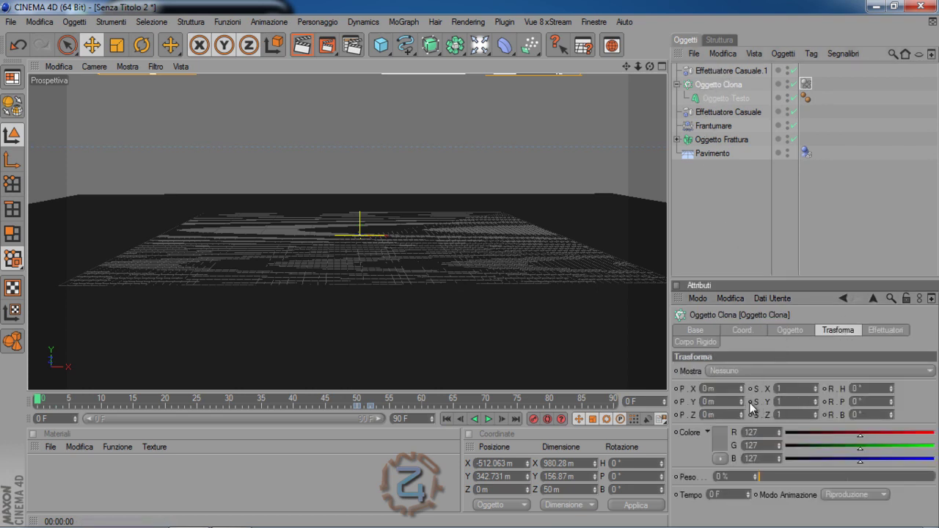
pyautogui.click(713, 84)
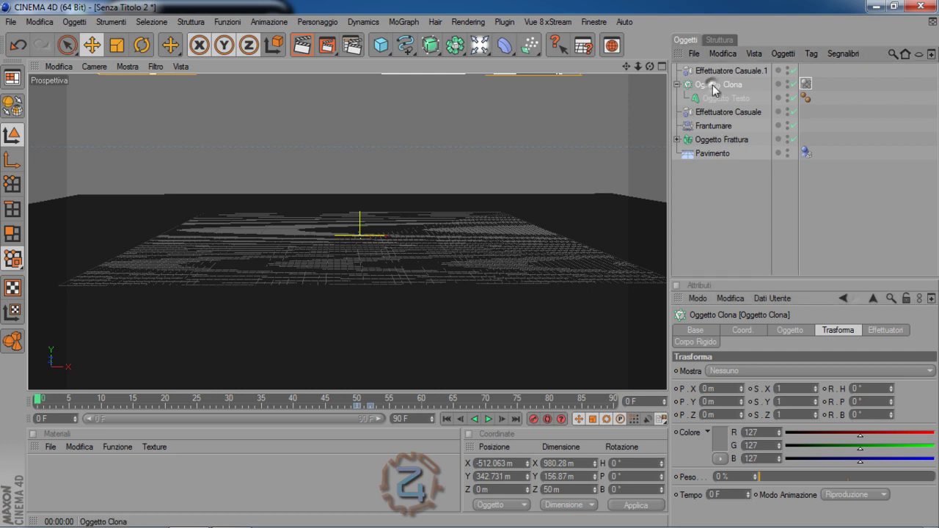
pyautogui.doubleClick(742, 401)
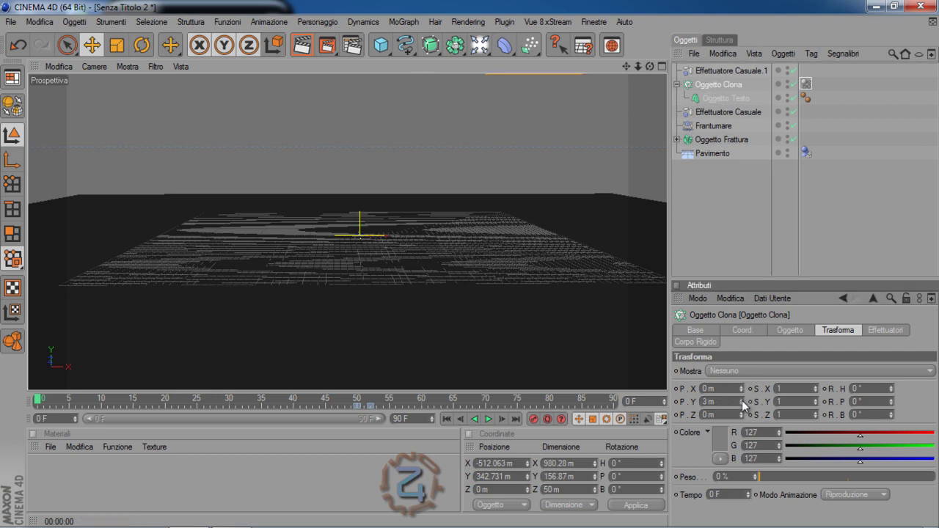
pyautogui.click(742, 401)
pyautogui.doubleClick(742, 401)
# Preview the VIDEO text drop, then stop and rewind to frame 0.
pyautogui.click(488, 419)
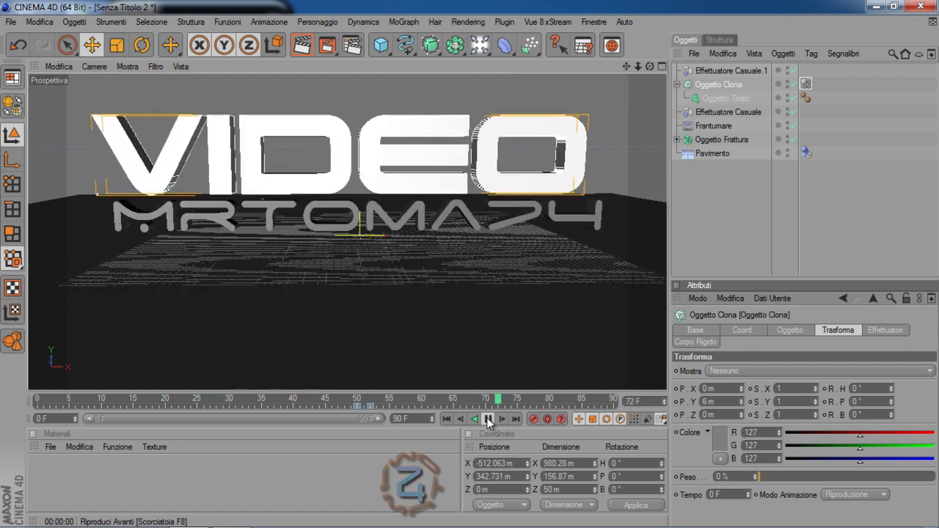
pyautogui.click(489, 419)
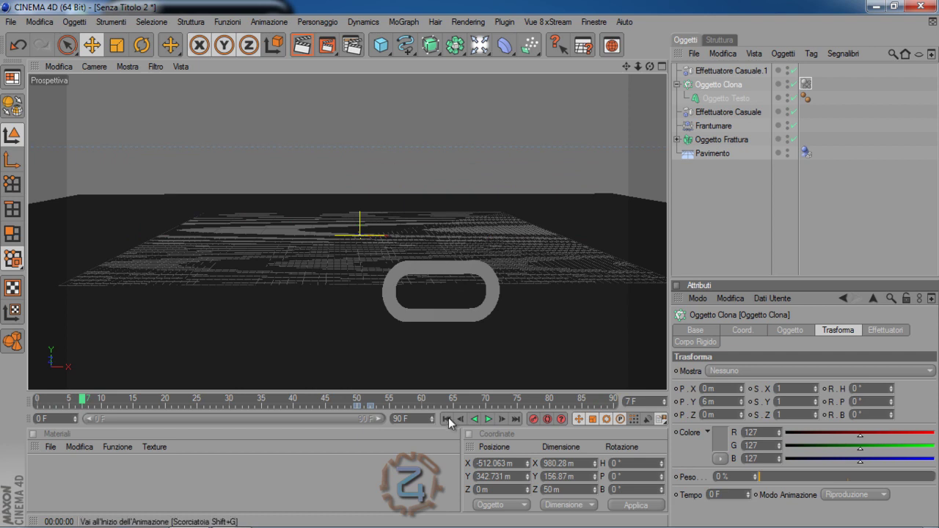
pyautogui.click(448, 418)
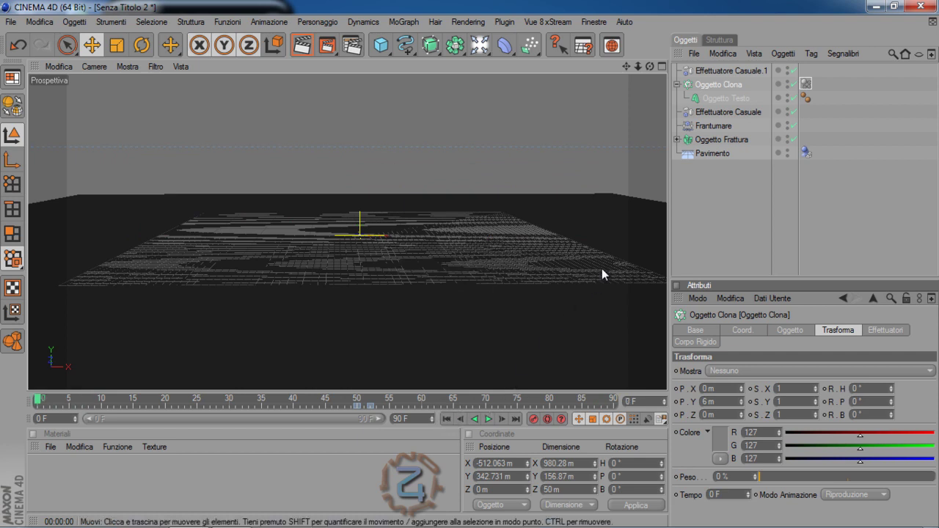
# Collapse Oggetto Clona and review the Frantumare and Oggetto Frattura settings.
pyautogui.click(723, 70)
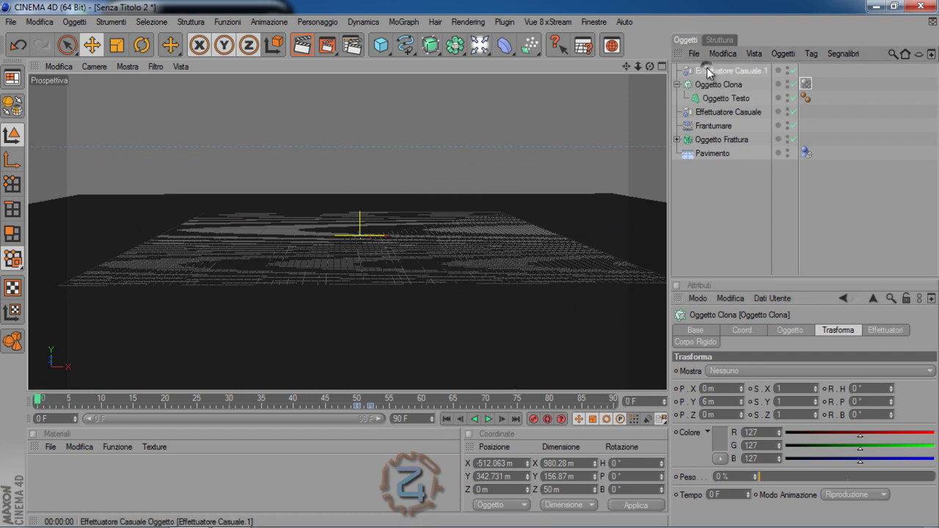
pyautogui.click(677, 85)
pyautogui.click(706, 86)
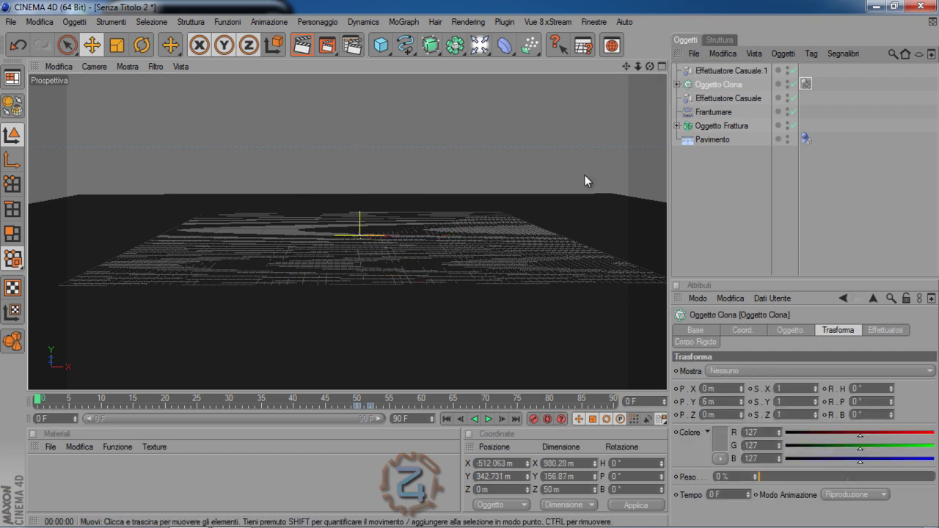
pyautogui.click(710, 114)
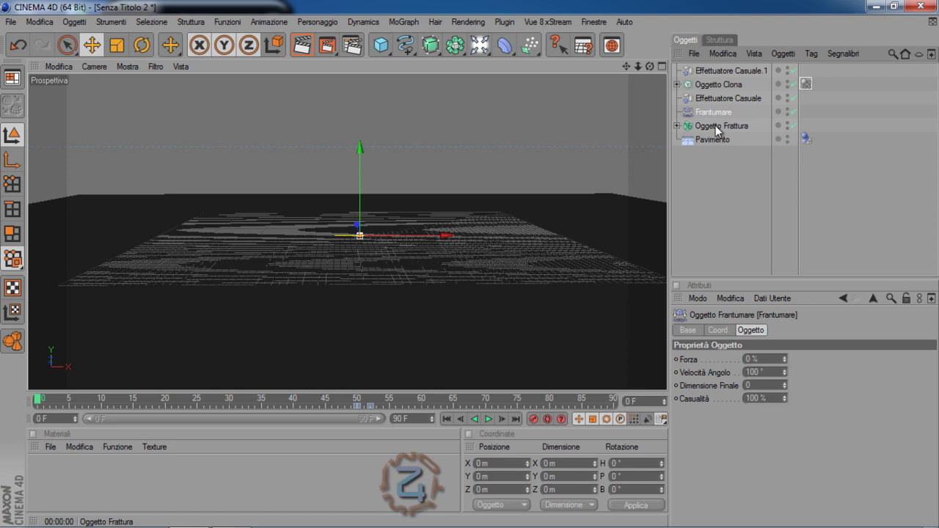
pyautogui.click(715, 125)
pyautogui.click(715, 113)
# Add an Oggetto Nullo, nest Frantumare under it and Oggetto Frattura under Frantumare.
pyautogui.click(83, 25)
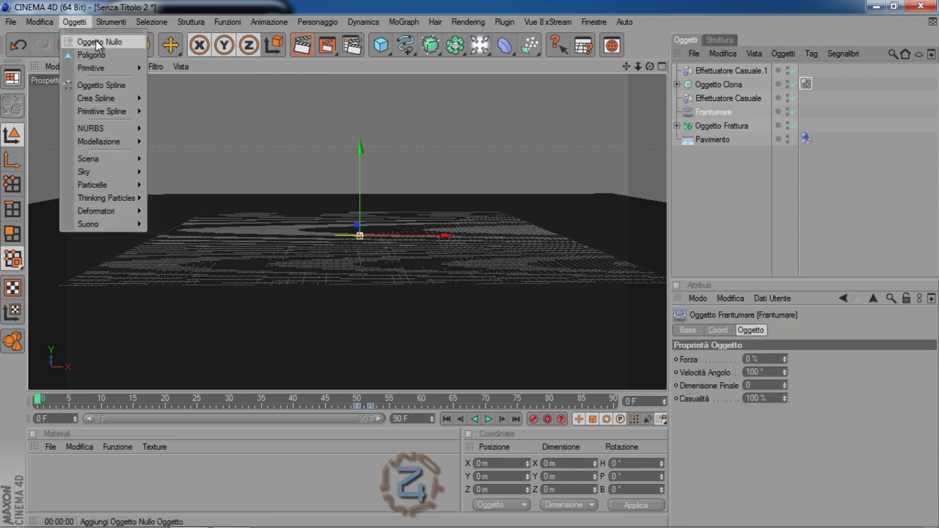
pyautogui.click(92, 38)
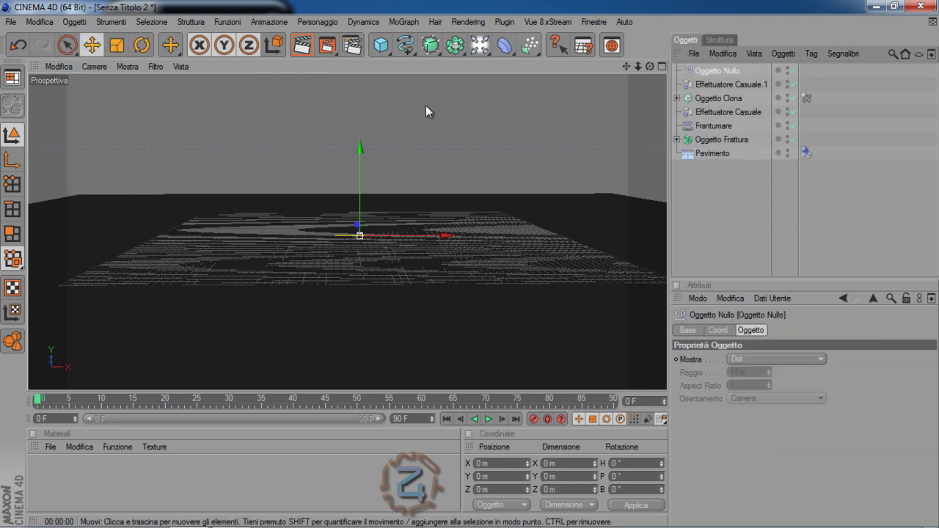
pyautogui.click(710, 126)
pyautogui.moveTo(710, 126); pyautogui.dragTo(716, 72)
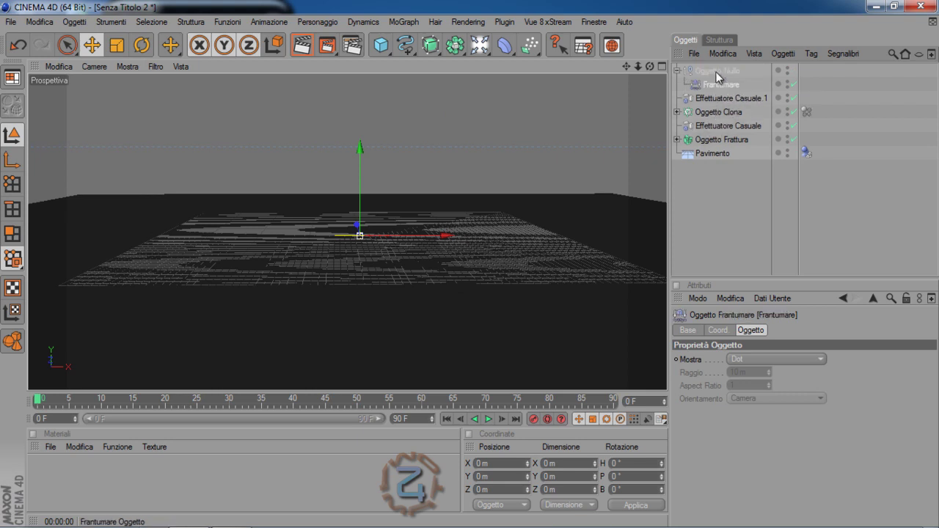
pyautogui.moveTo(708, 138); pyautogui.dragTo(719, 89)
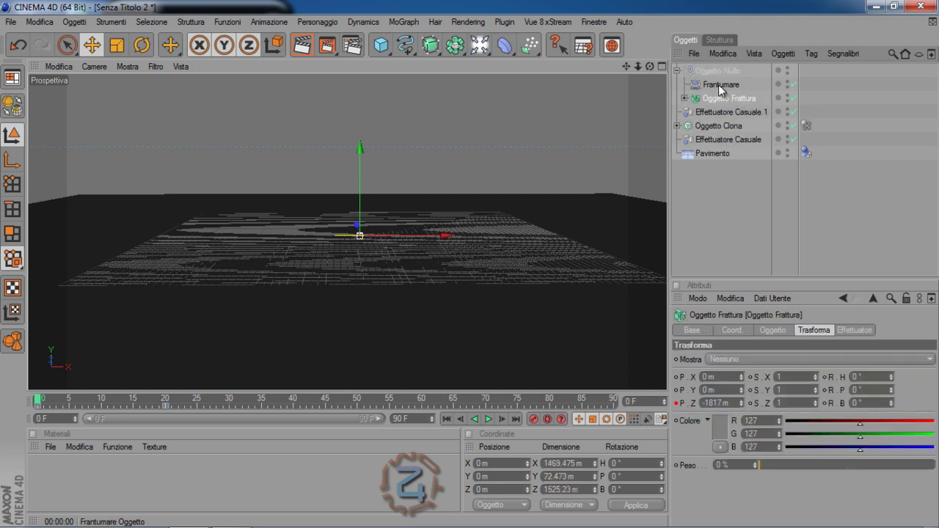
pyautogui.click(719, 84)
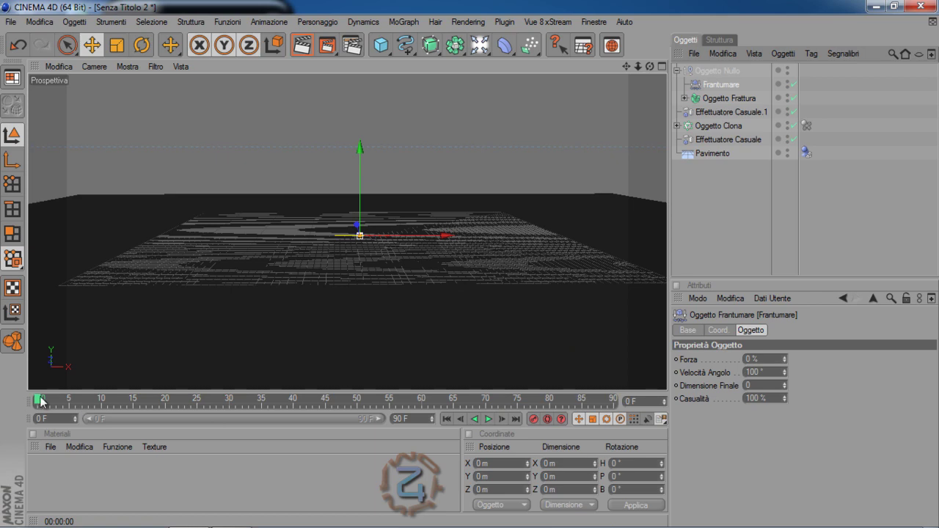
pyautogui.moveTo(38, 400)
pyautogui.mouseDown()
pyautogui.moveTo(320, 400)
pyautogui.moveTo(387, 390)
pyautogui.moveTo(543, 397)
pyautogui.mouseUp()
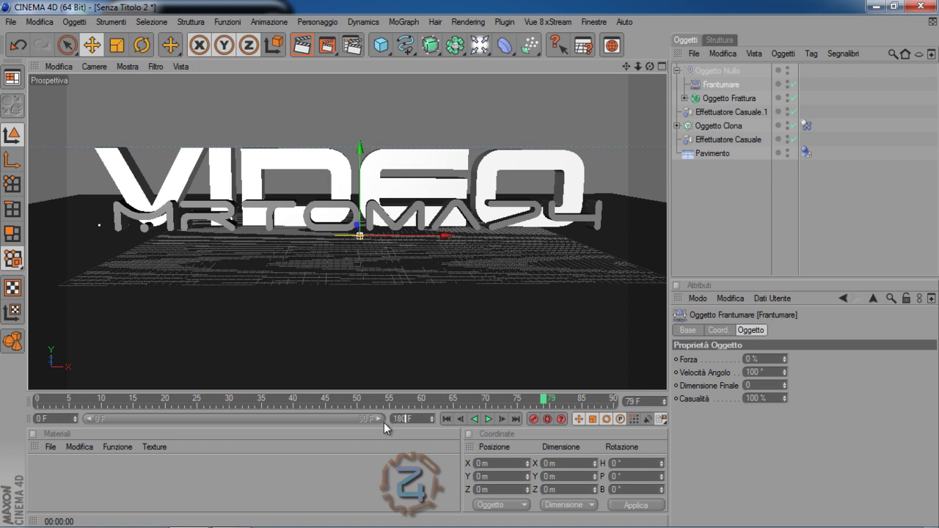
pyautogui.write('18')
# Set the end frame to 180 F, show the full 0–180 range, and reposition the playhead.
pyautogui.click(373, 433)
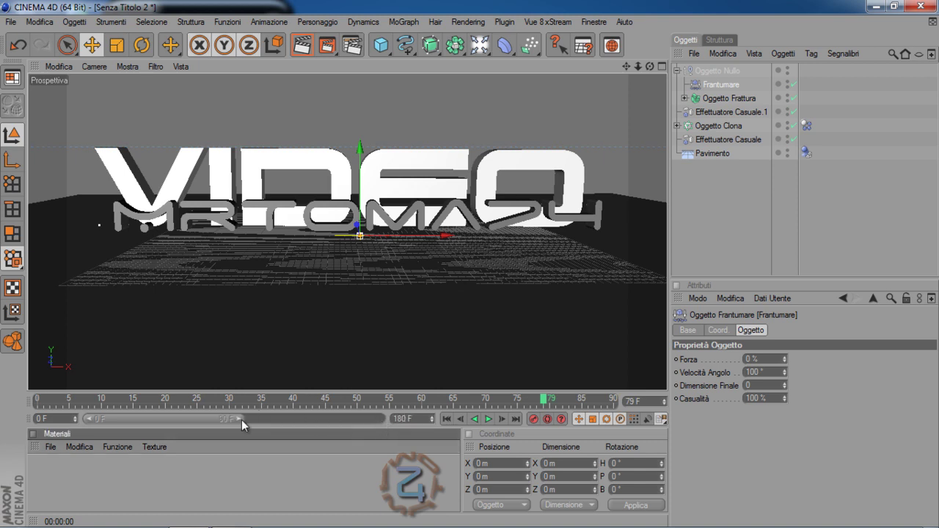
pyautogui.moveTo(241, 420); pyautogui.dragTo(392, 442)
pyautogui.moveTo(293, 401)
pyautogui.mouseDown()
pyautogui.moveTo(236, 407)
pyautogui.moveTo(278, 383)
pyautogui.mouseUp()
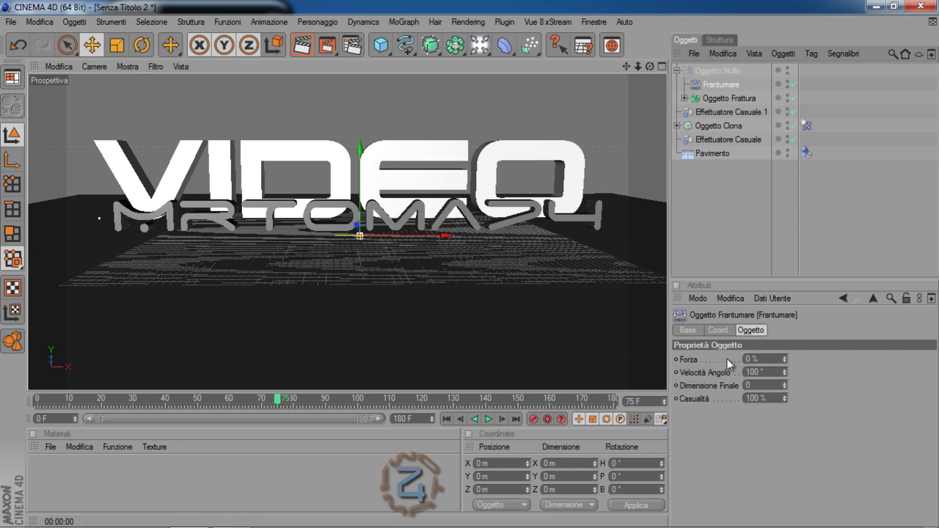
# Key Frantumare's Forza at 0% on frame 75, then set it to 80% on frame 76.
pyautogui.keyDown('ctrl'); pyautogui.click(676, 359); pyautogui.keyUp('ctrl')
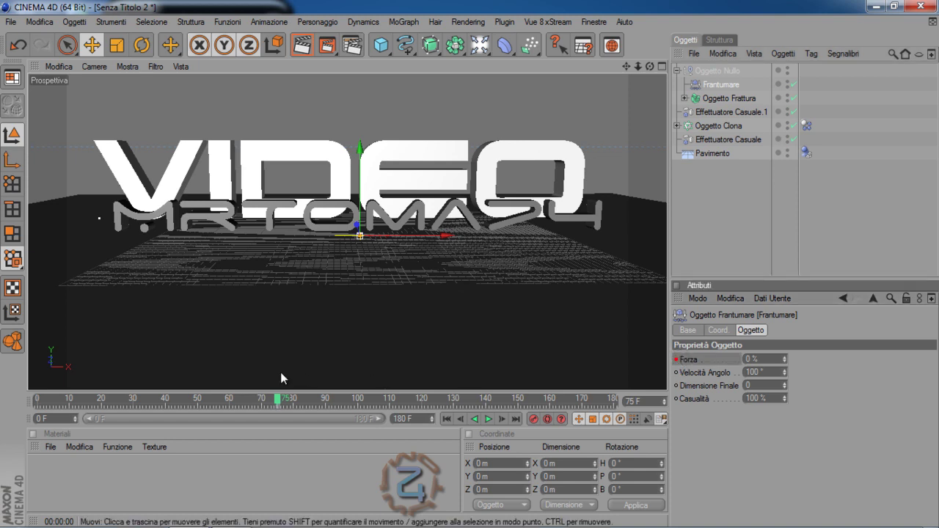
pyautogui.click(503, 420)
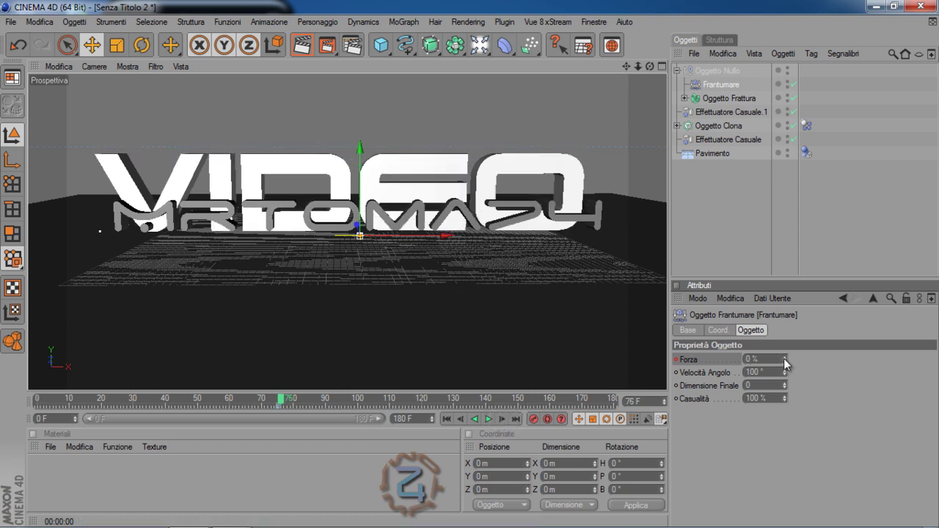
pyautogui.moveTo(784, 358); pyautogui.dragTo(784, 356)
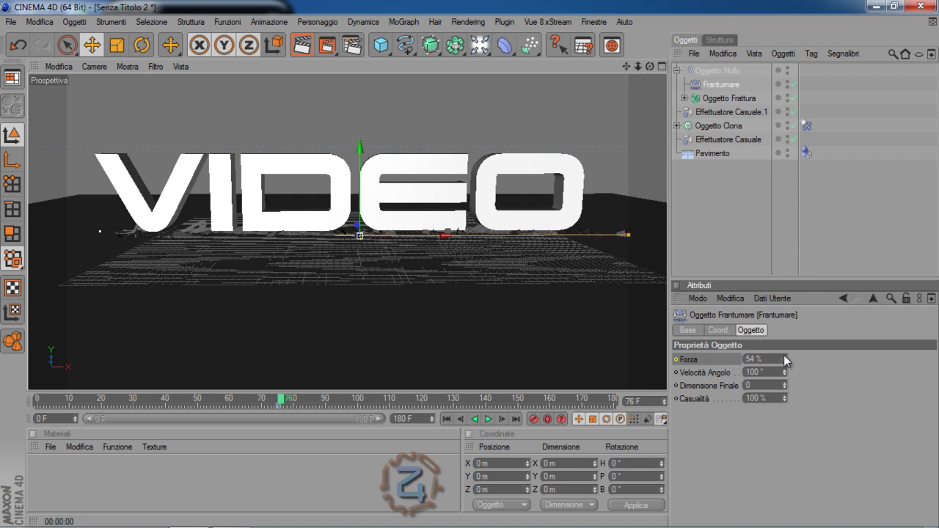
pyautogui.moveTo(784, 357); pyautogui.dragTo(784, 357)
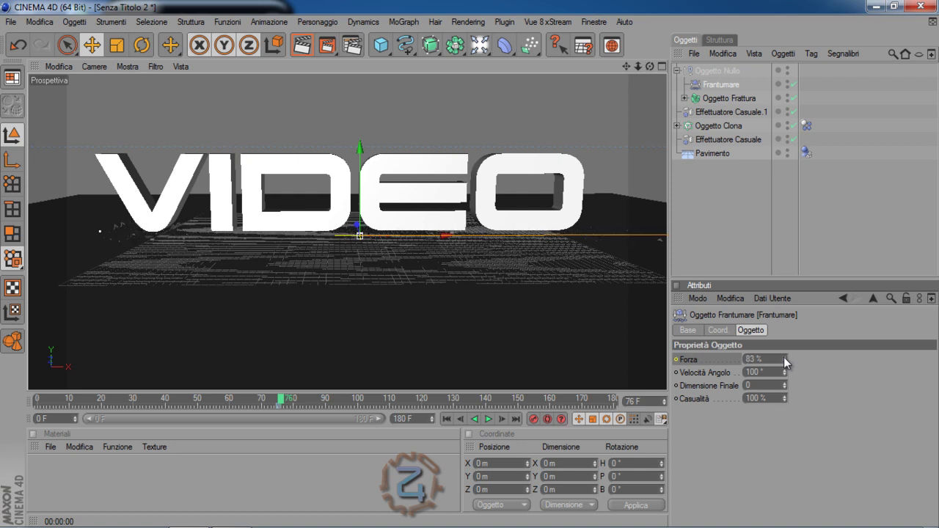
pyautogui.moveTo(784, 359); pyautogui.dragTo(784, 358)
# Key Forza at 80% on frame 130 and back to 0% on frame 131.
pyautogui.moveTo(283, 403); pyautogui.dragTo(454, 400)
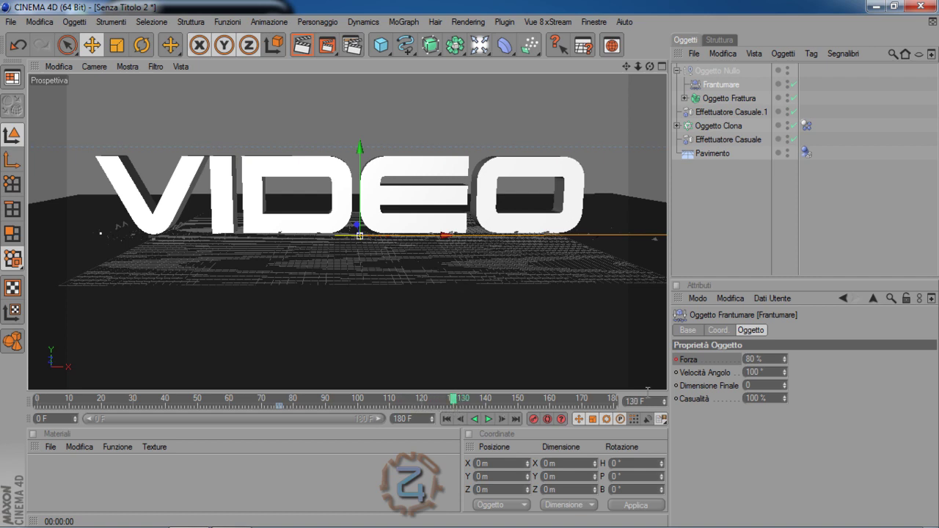
pyautogui.keyDown('ctrl'); pyautogui.click(675, 360); pyautogui.keyUp('ctrl')
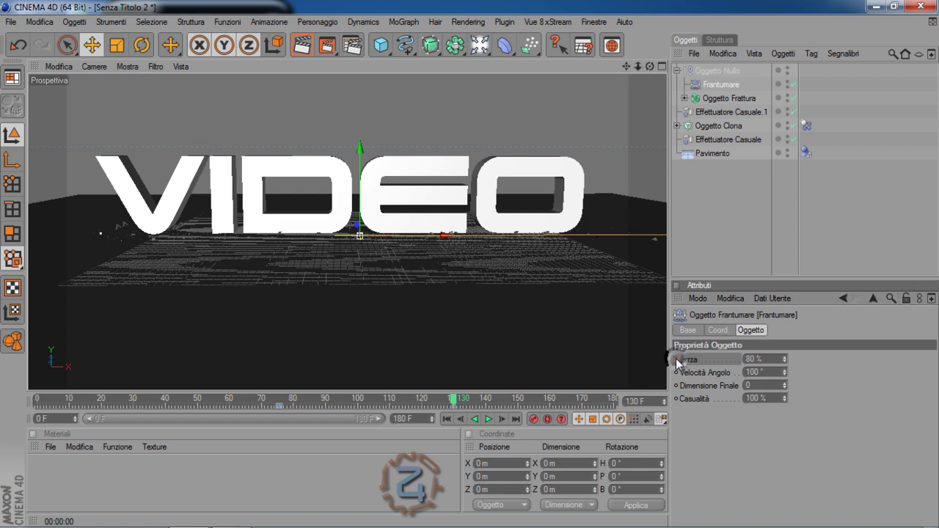
pyautogui.click(501, 419)
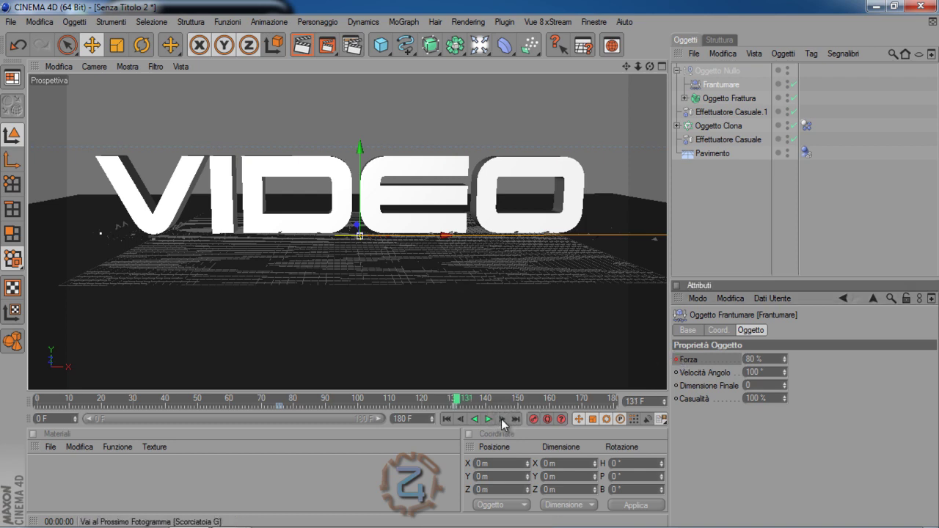
pyautogui.moveTo(783, 359); pyautogui.dragTo(783, 371)
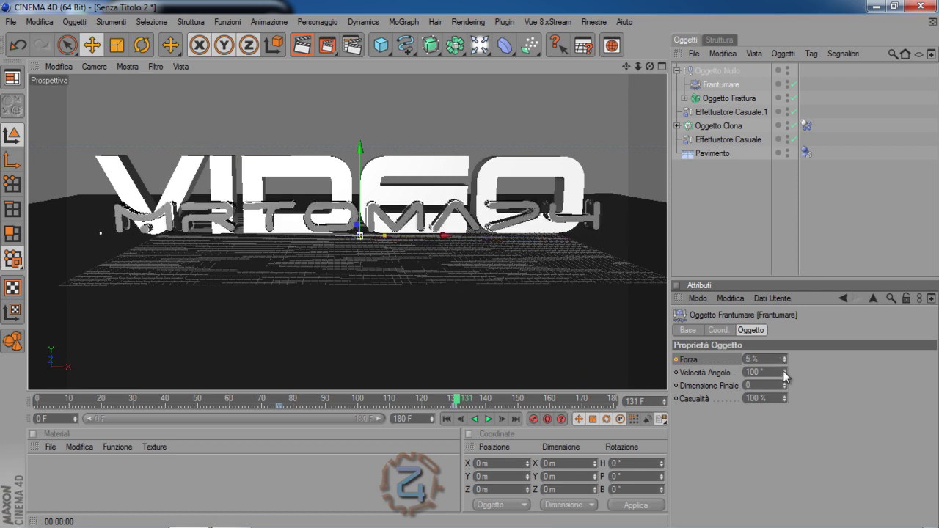
pyautogui.click(676, 360)
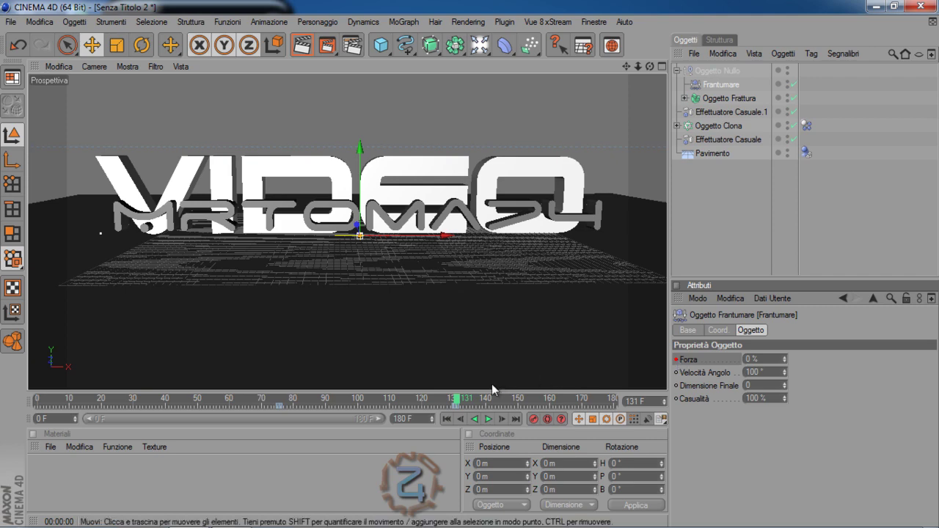